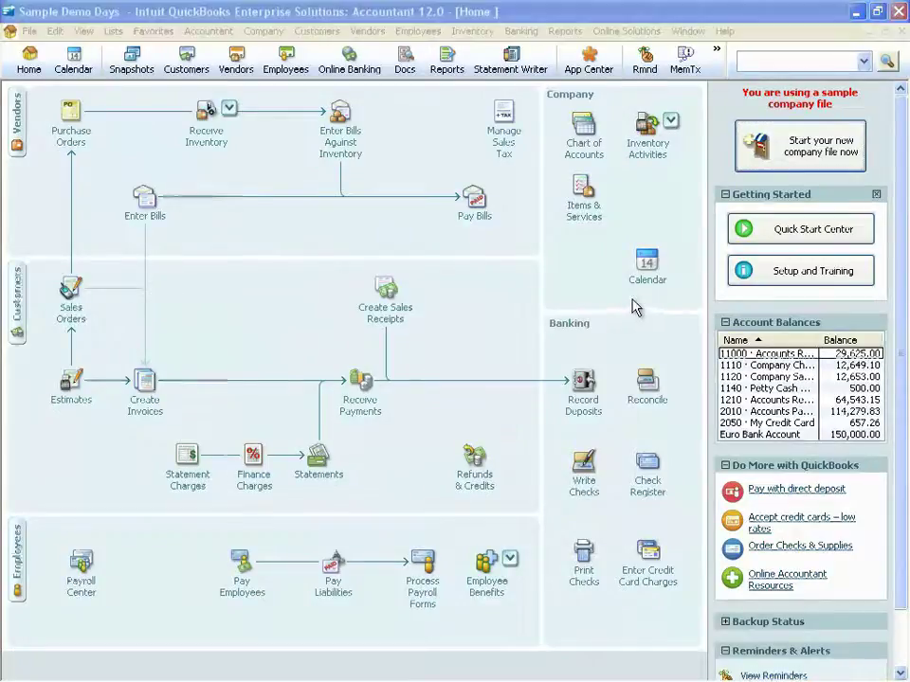
Read the 'Sales and accounts receivable' permission article in Firefox, then return to QuickBooks
key(Escape)
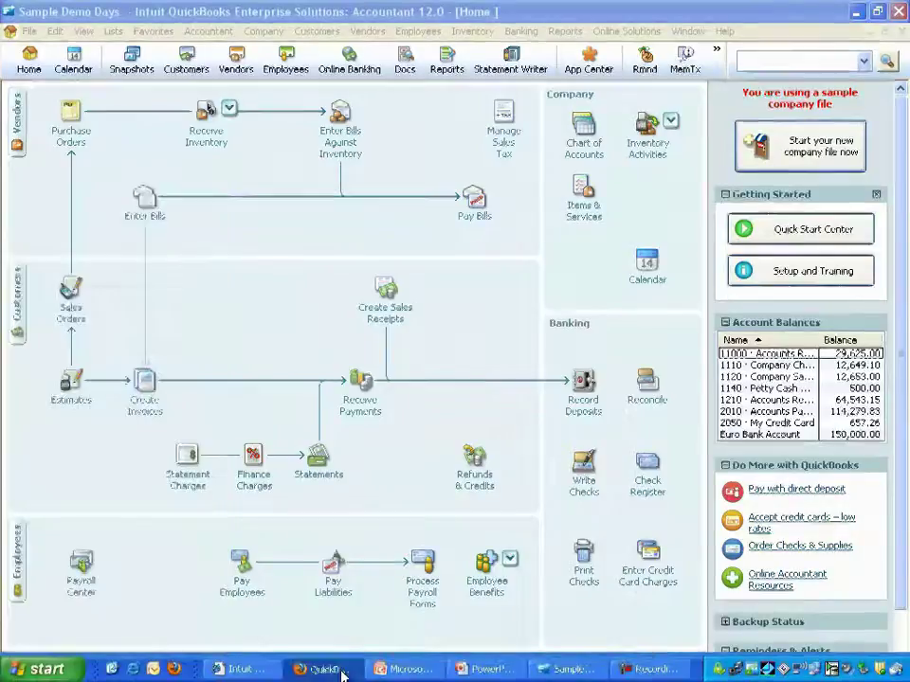
click(343, 675)
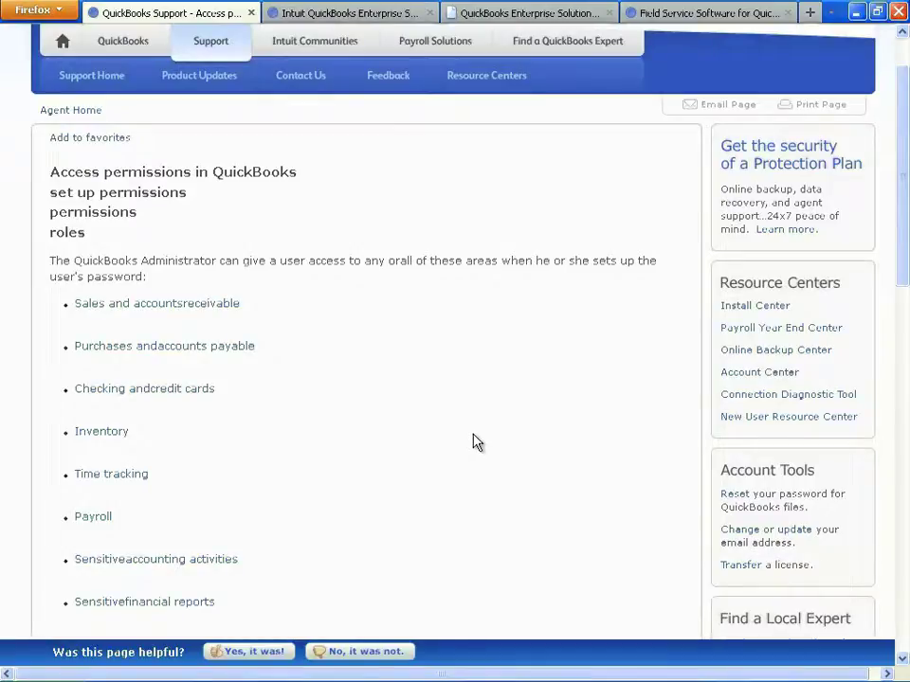
click(200, 306)
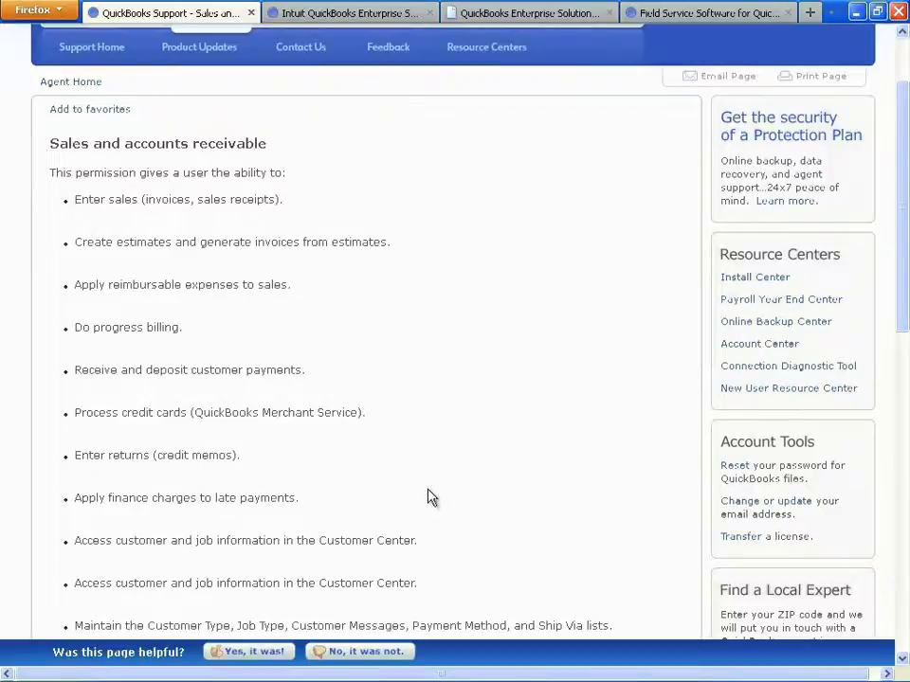
click(566, 671)
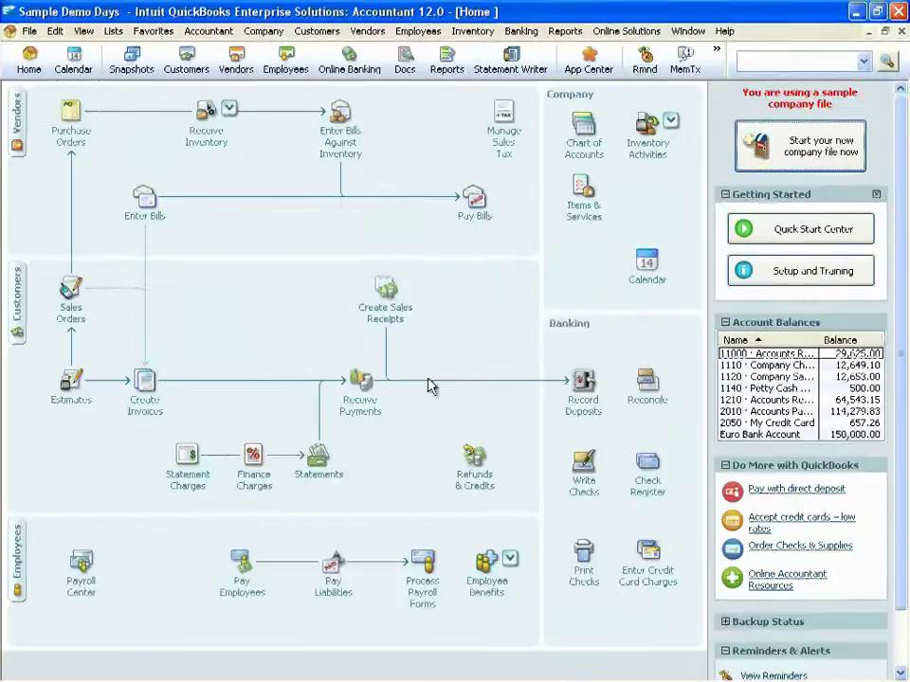
Open Set Up Users and Roles and view the Role List down to the View-Only role's description
click(262, 31)
mouse_move(296, 180)
click(528, 172)
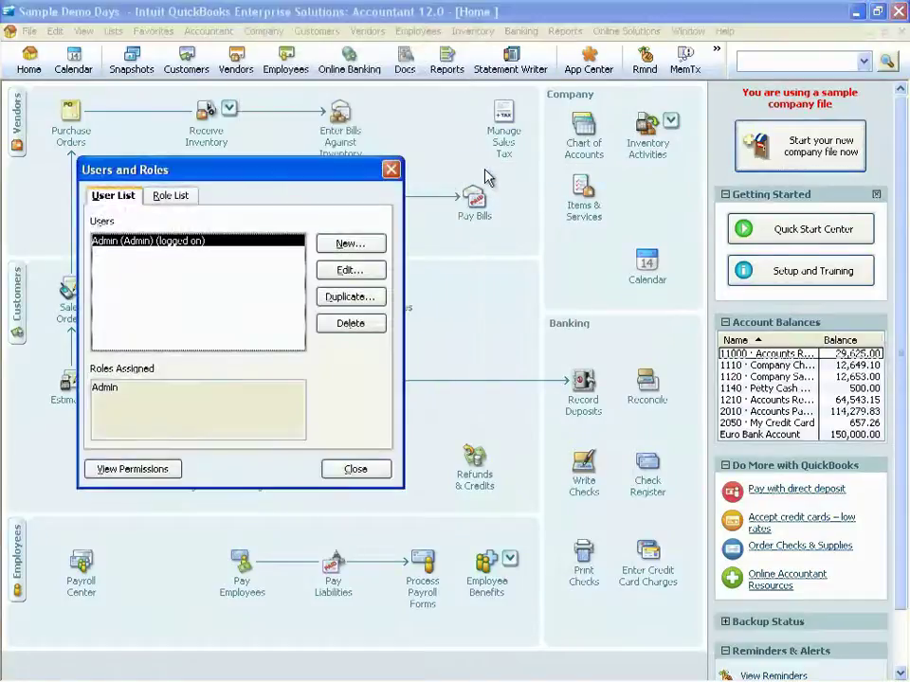
drag(316, 175, 379, 166)
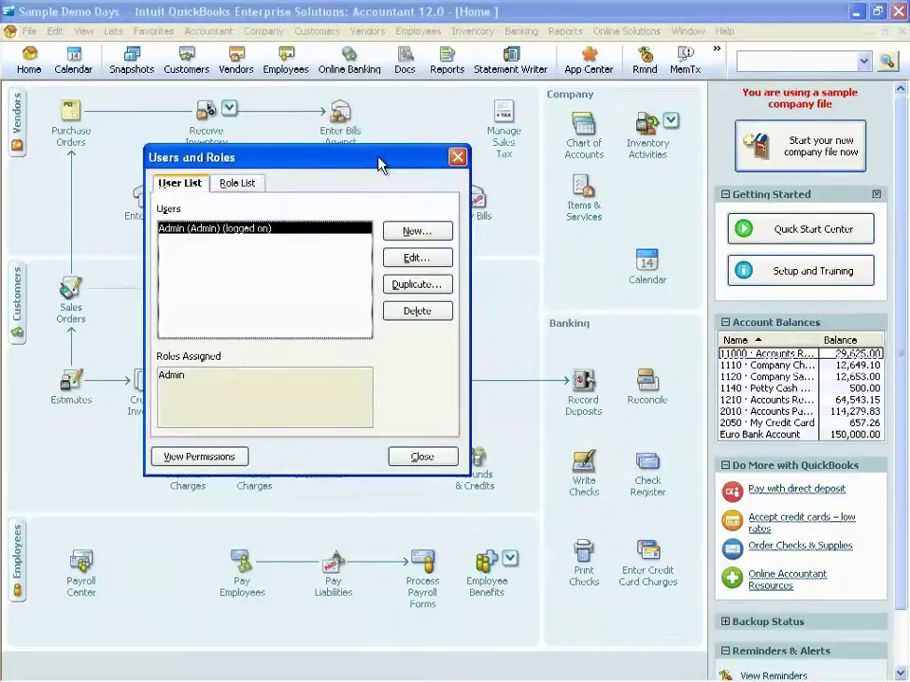
click(237, 187)
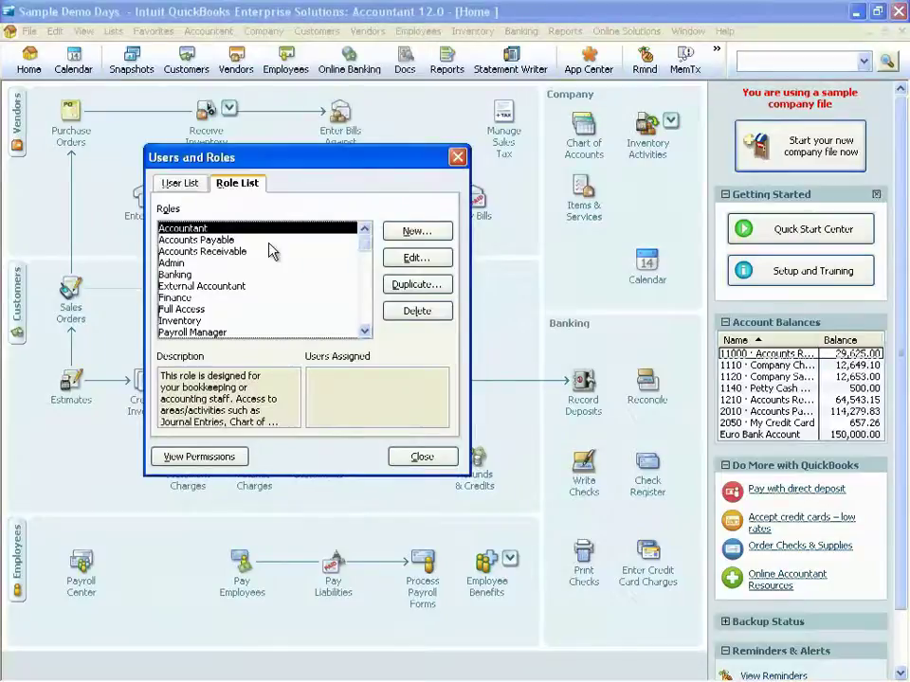
scroll(269, 251, down, 2)
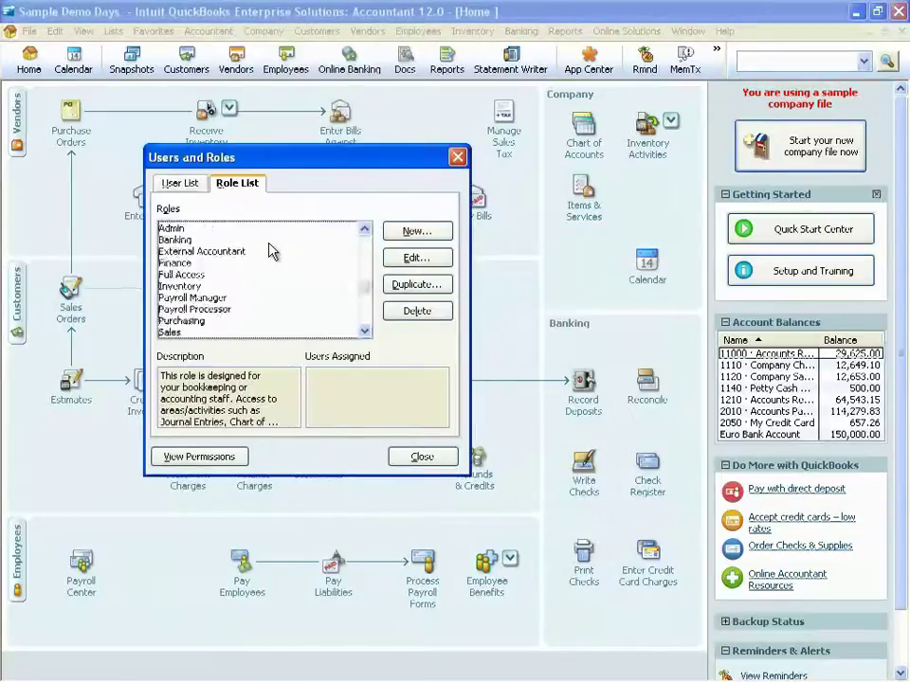
click(215, 332)
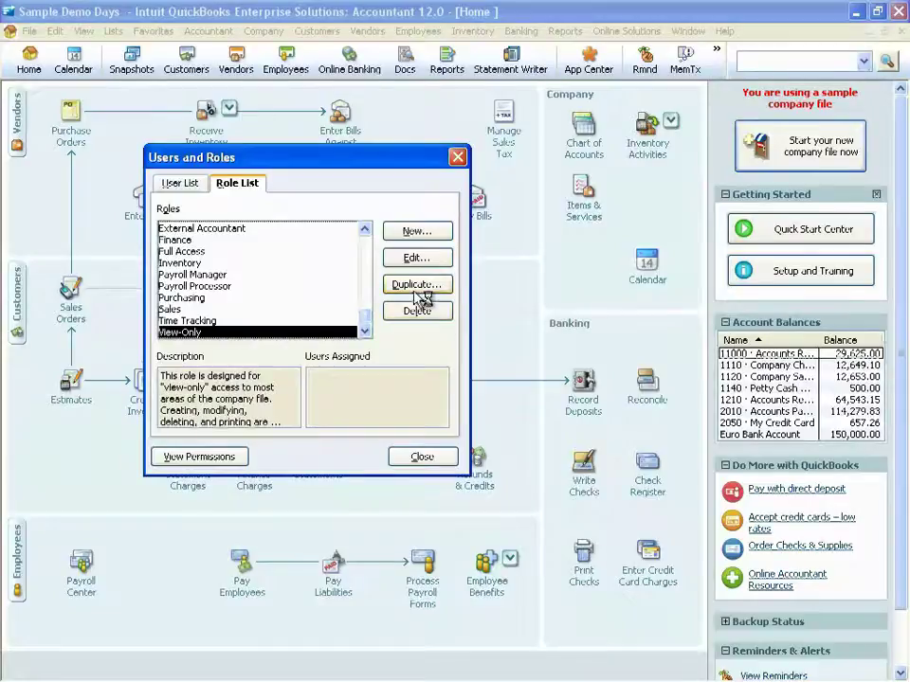
click(409, 232)
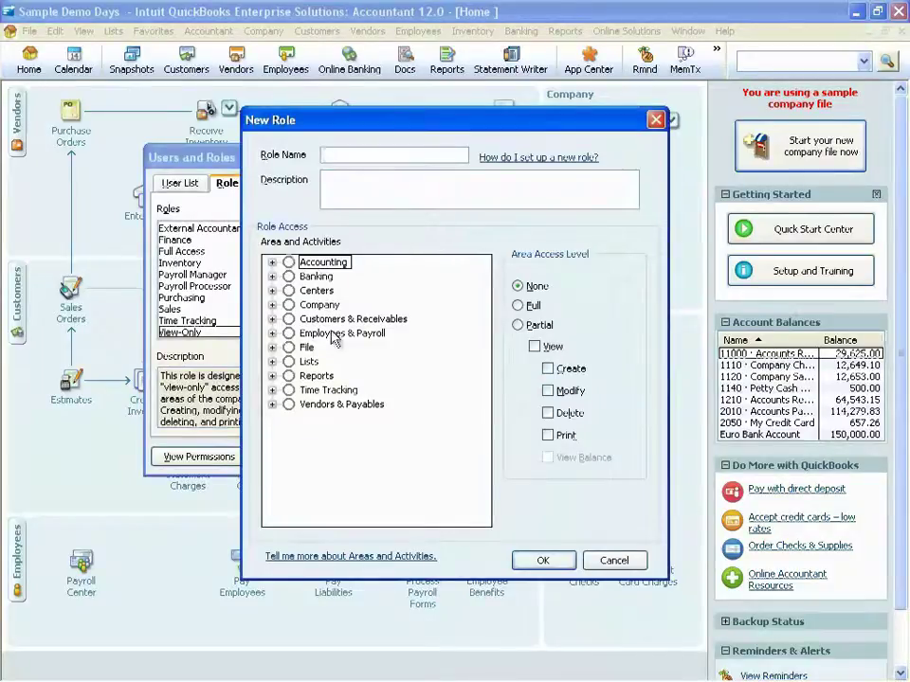
click(272, 320)
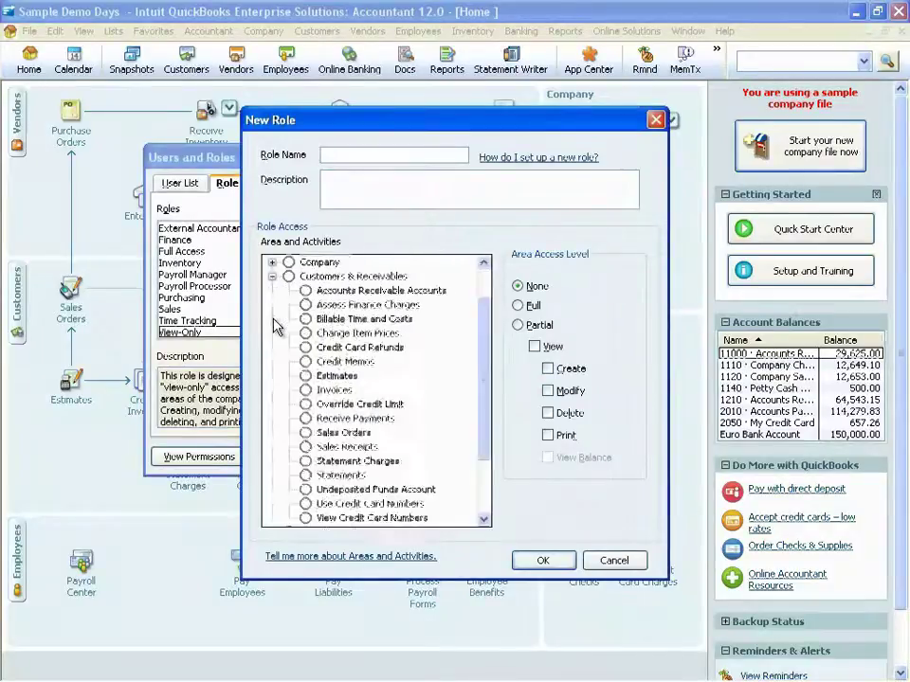
click(338, 378)
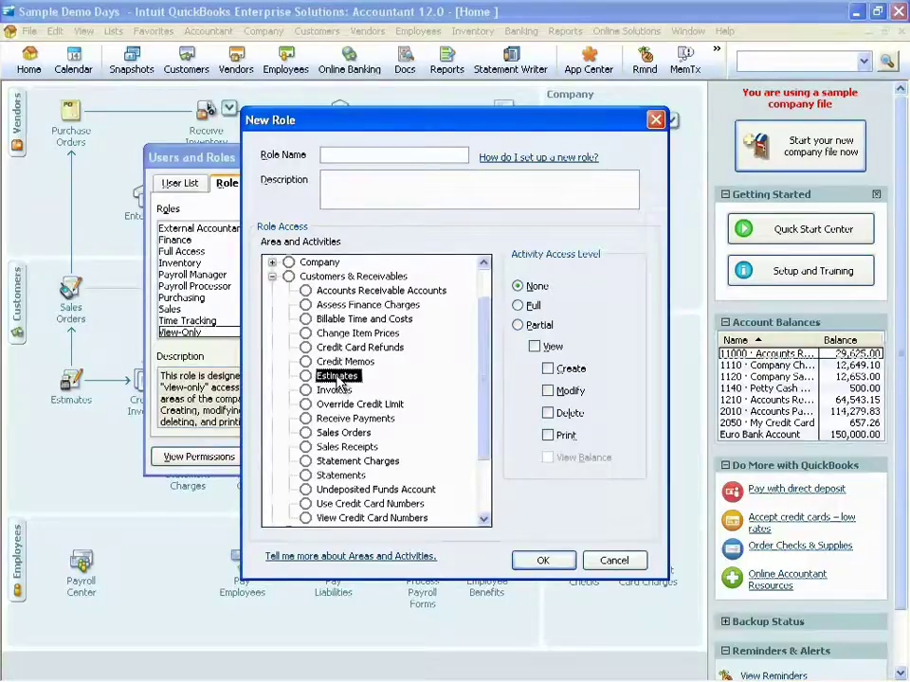
click(518, 307)
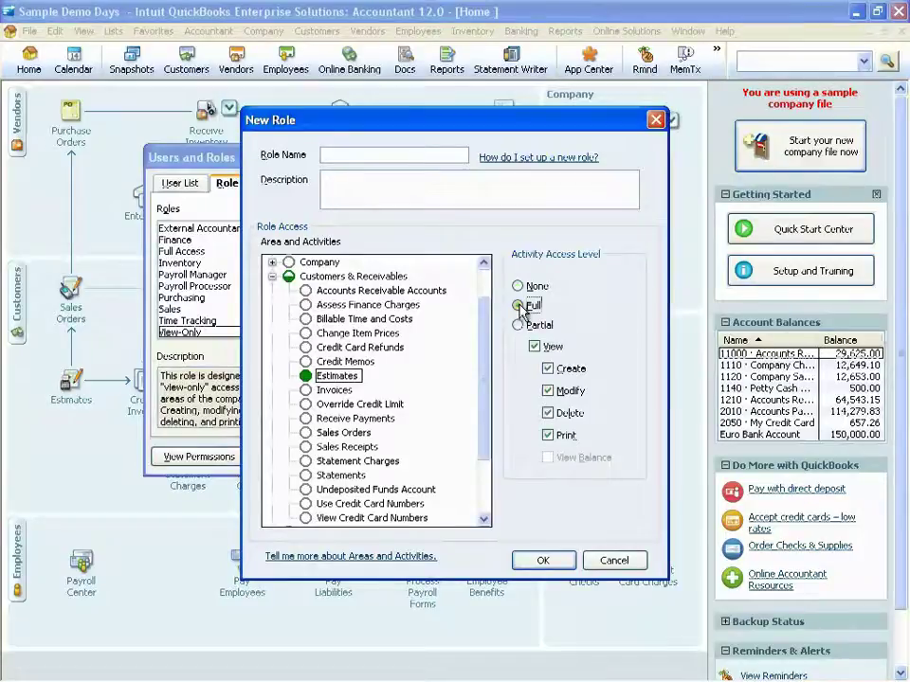
click(337, 391)
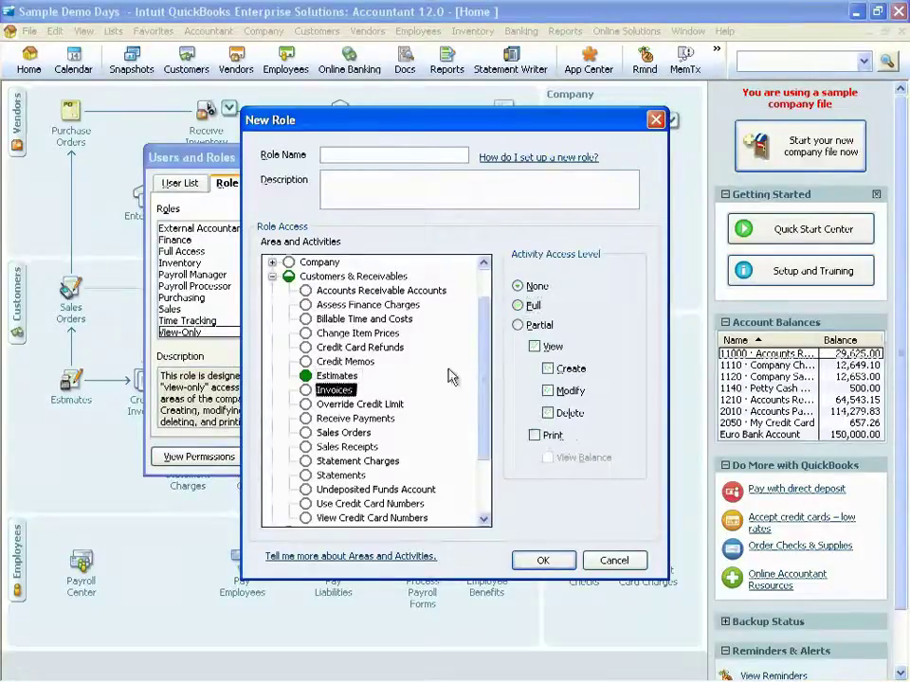
click(524, 325)
click(548, 368)
click(534, 435)
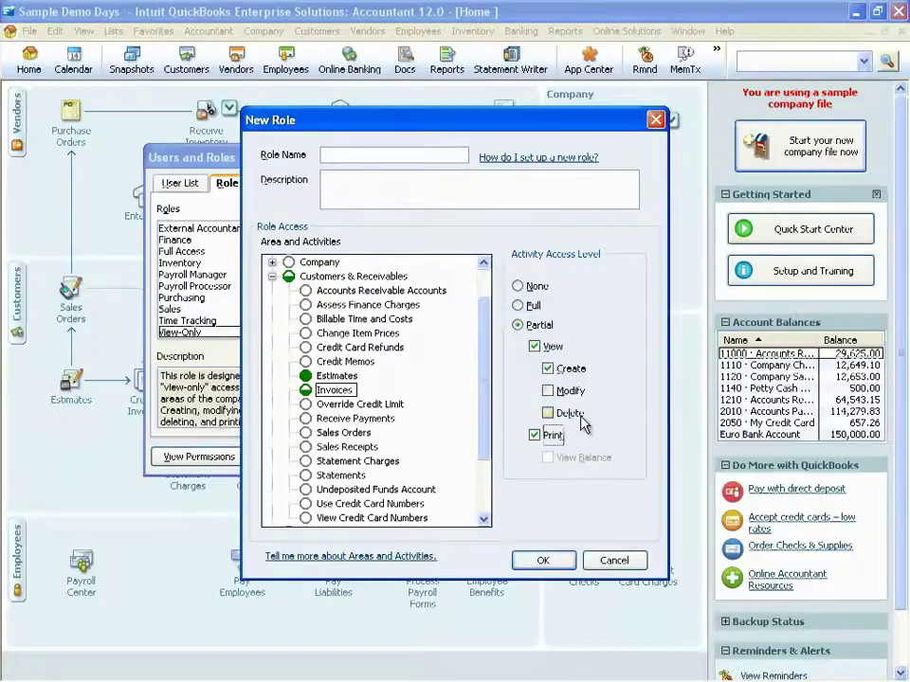
drag(483, 368, 488, 410)
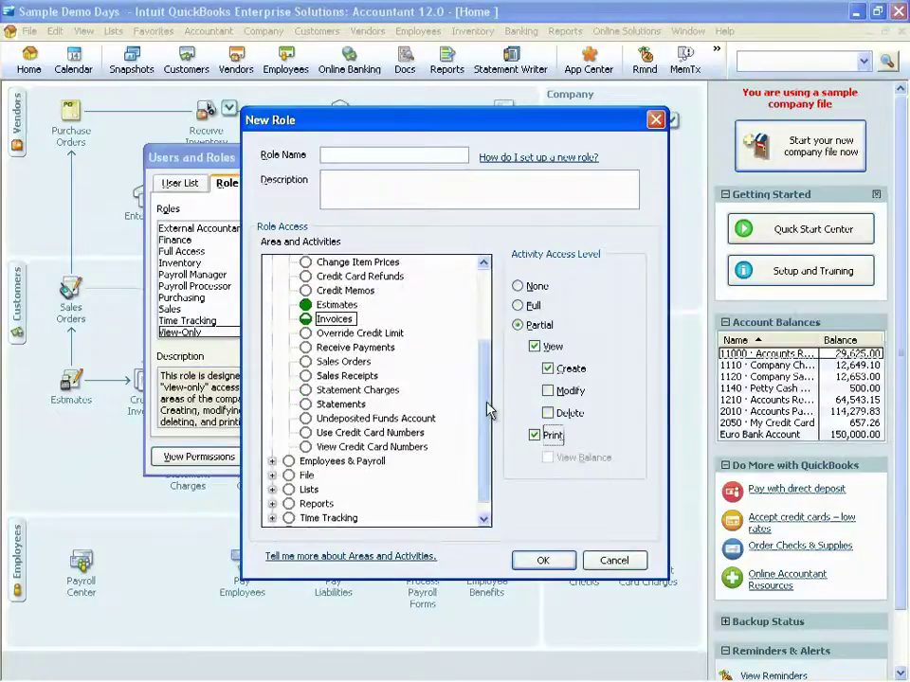
click(401, 446)
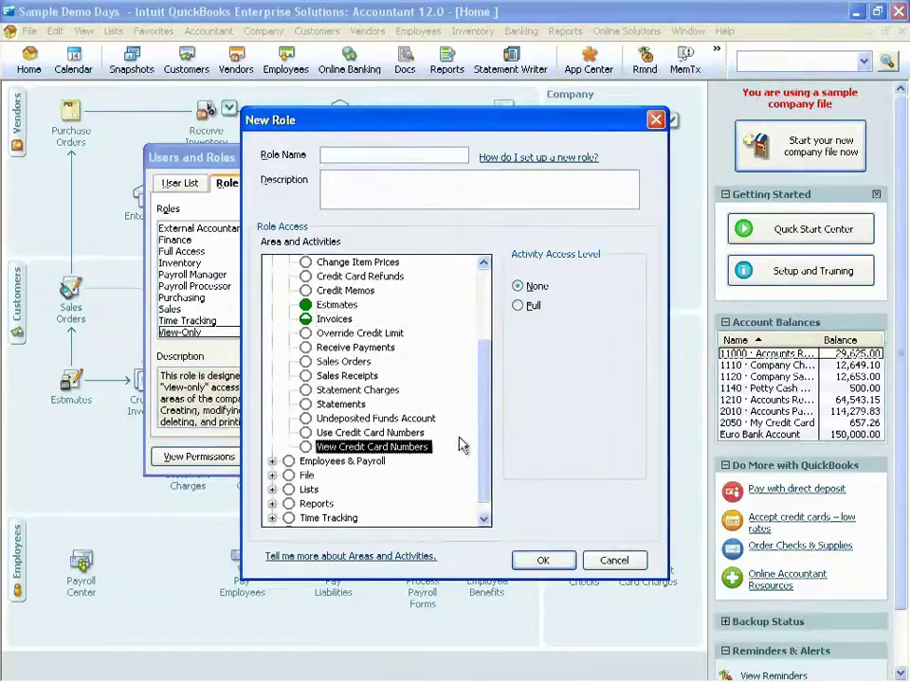
scroll(379, 465, down, 1)
click(272, 490)
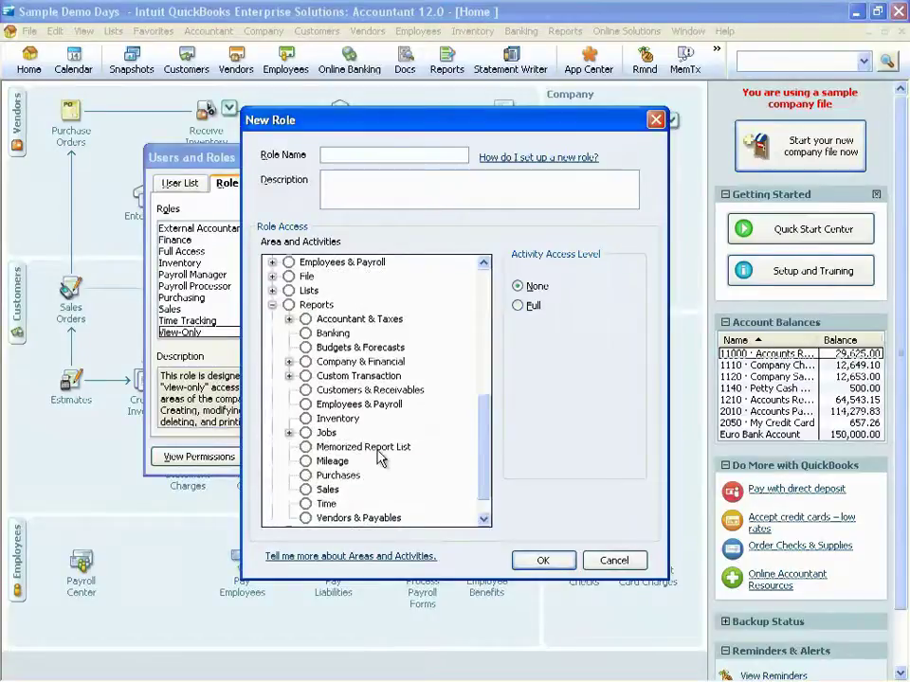
click(331, 435)
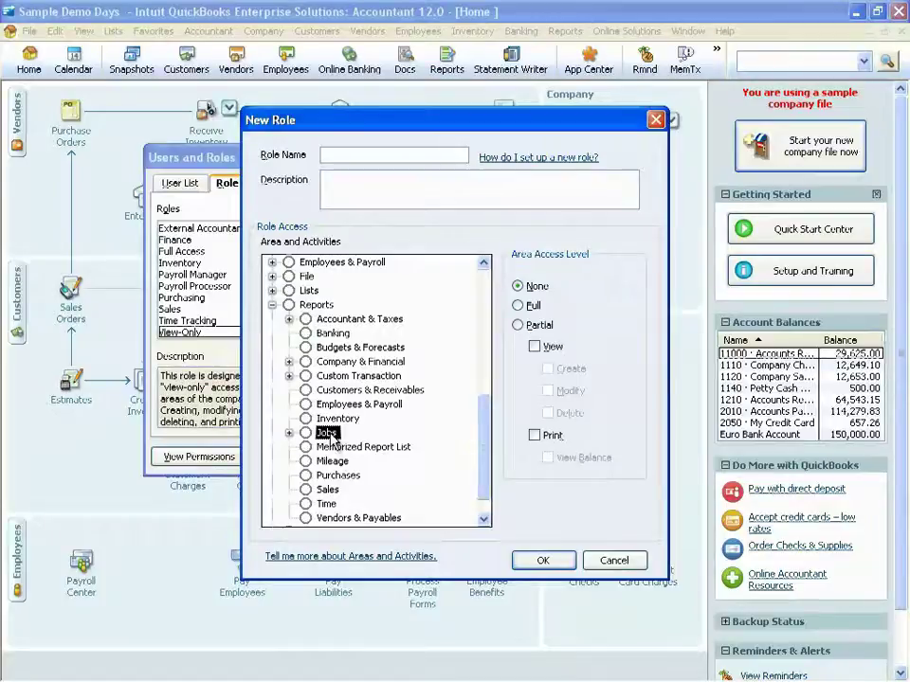
click(340, 362)
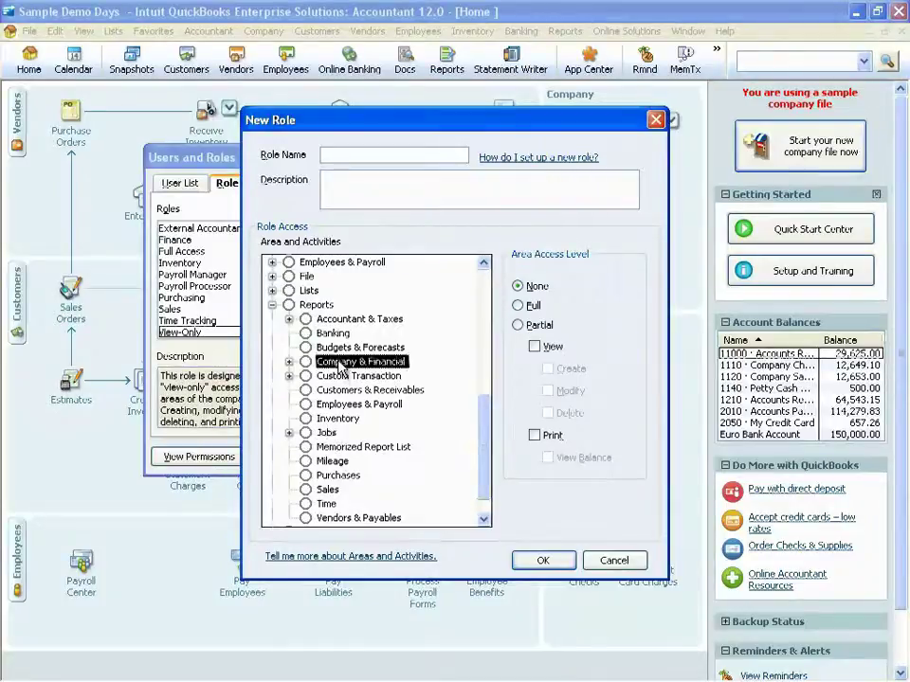
scroll(486, 450, down, 1)
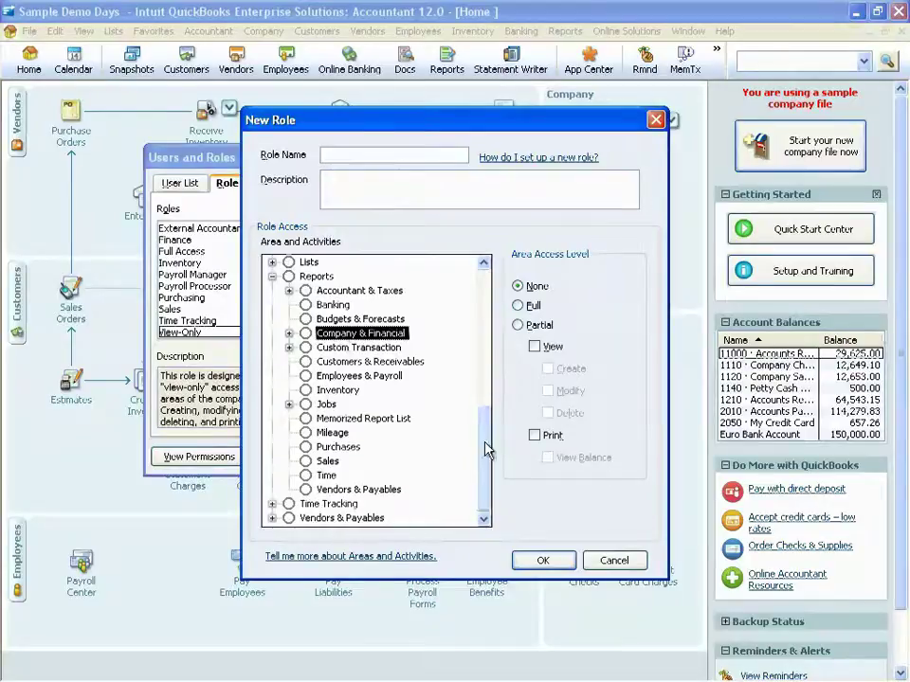
click(621, 560)
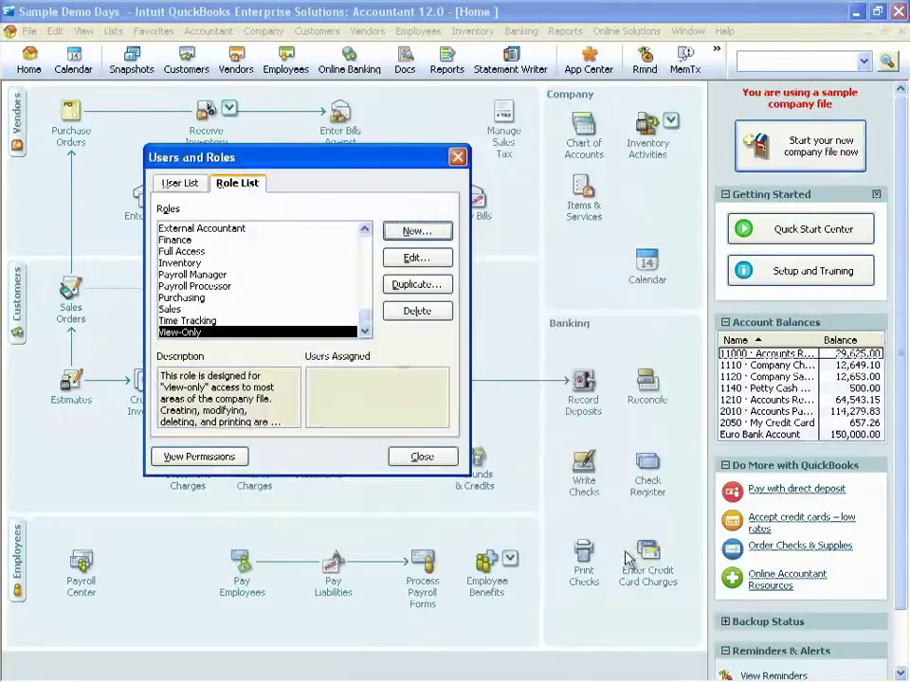
Display role permissions for Accountant, Accounts Payable, Accounts Receivable and Banking
click(241, 457)
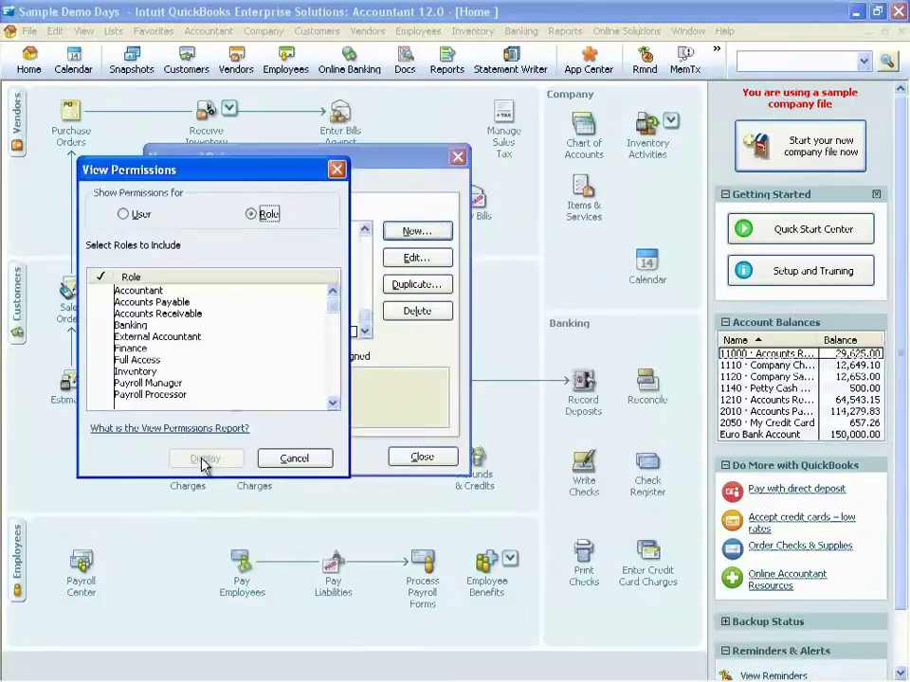
drag(171, 170, 253, 164)
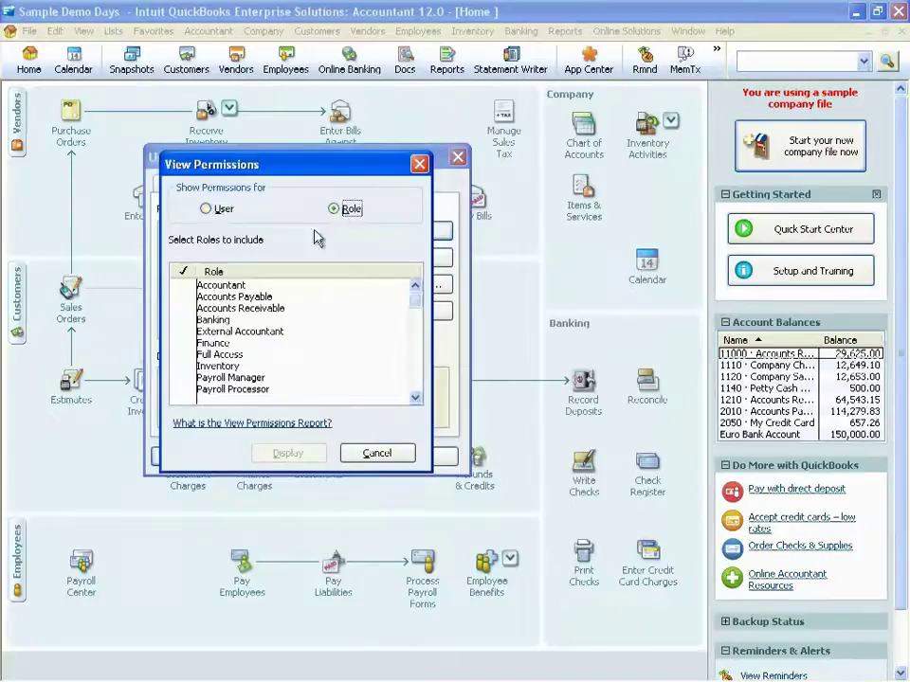
click(190, 285)
click(191, 297)
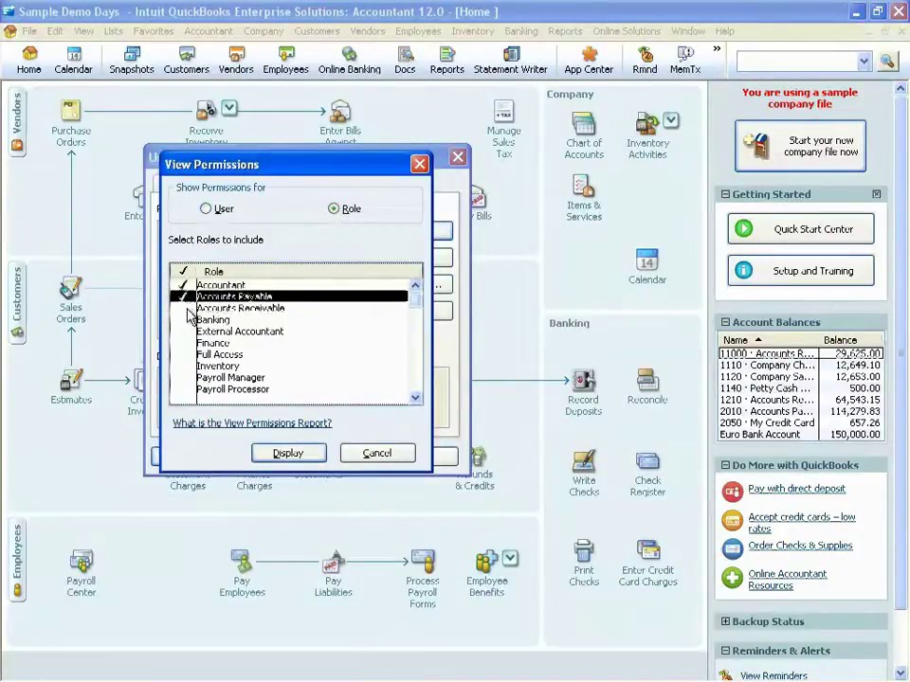
click(188, 308)
click(188, 320)
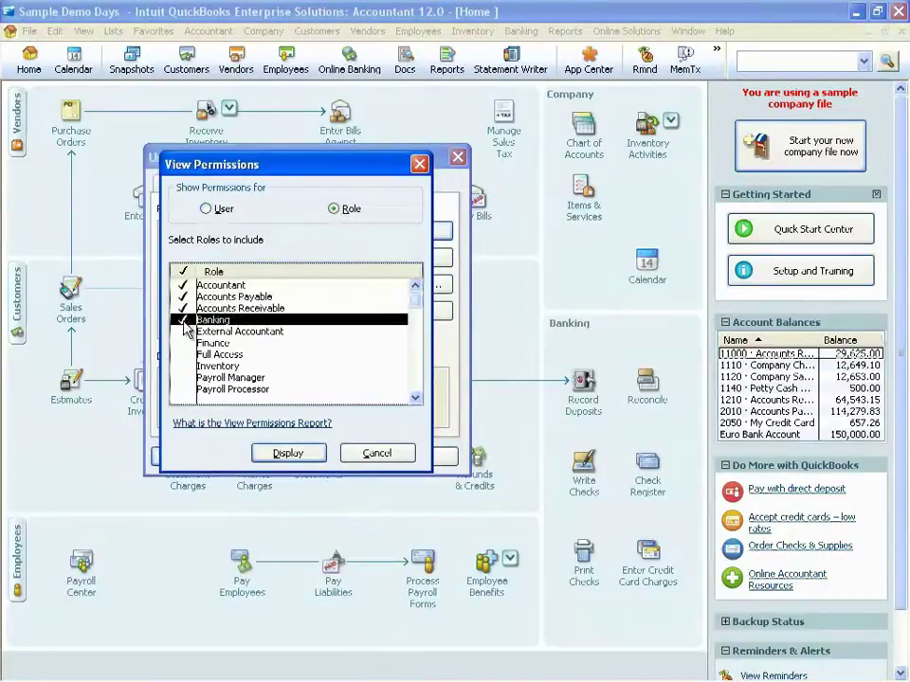
click(293, 455)
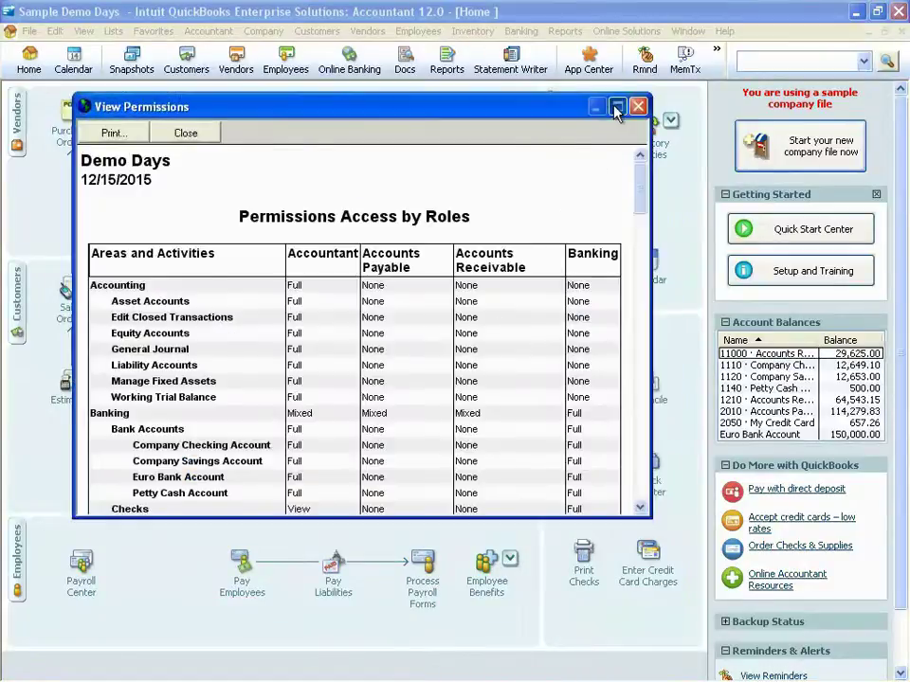
Maximize the Permissions Access by Roles report and scroll down to its bottom legend
click(617, 107)
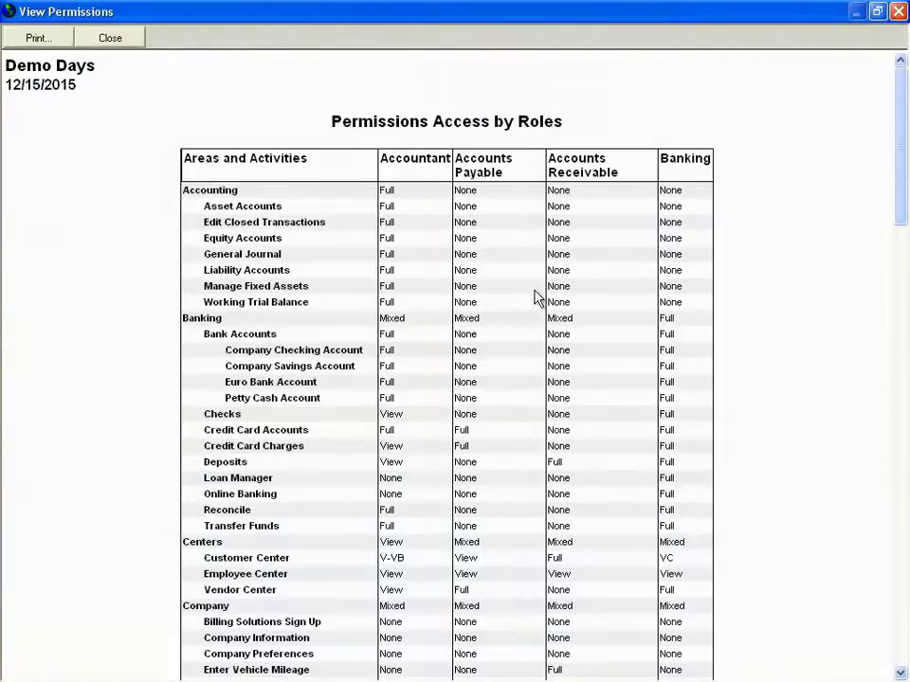
scroll(528, 287, down, 2)
scroll(527, 286, up, 2)
scroll(527, 287, down, 4)
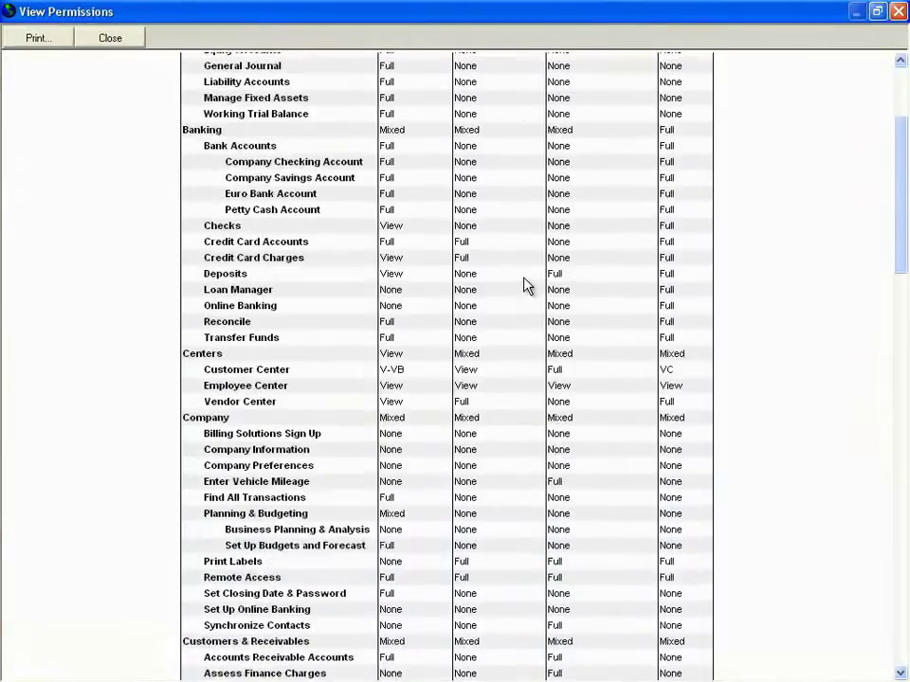
scroll(527, 286, down, 12)
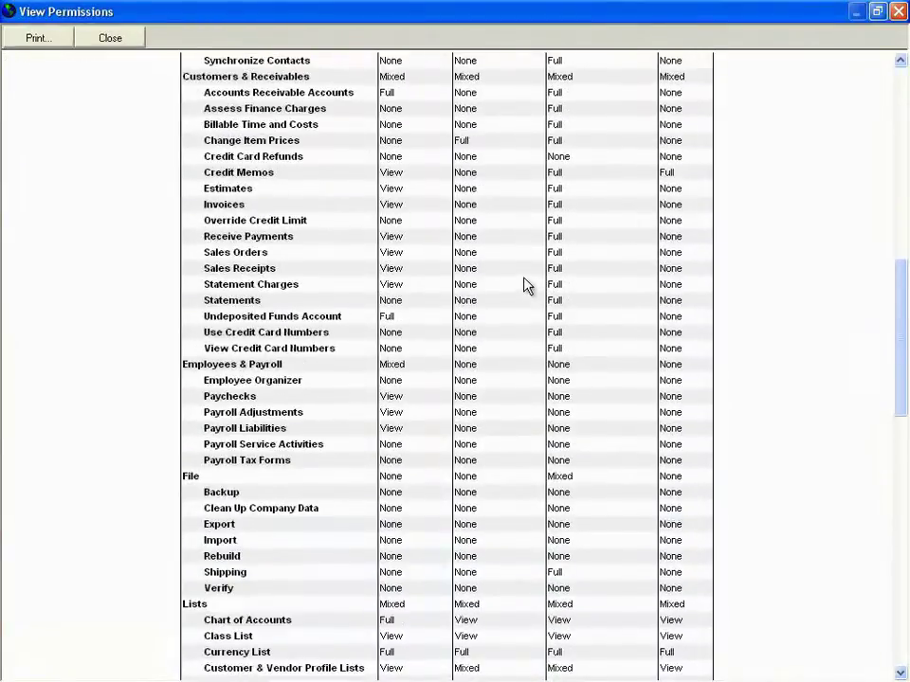
scroll(528, 286, down, 18)
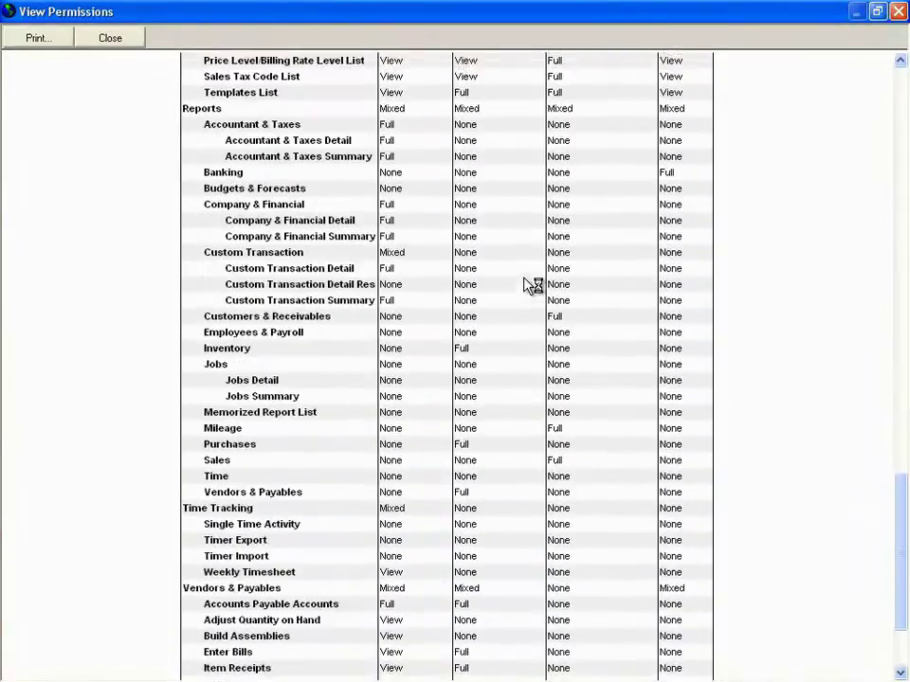
scroll(528, 287, down, 3)
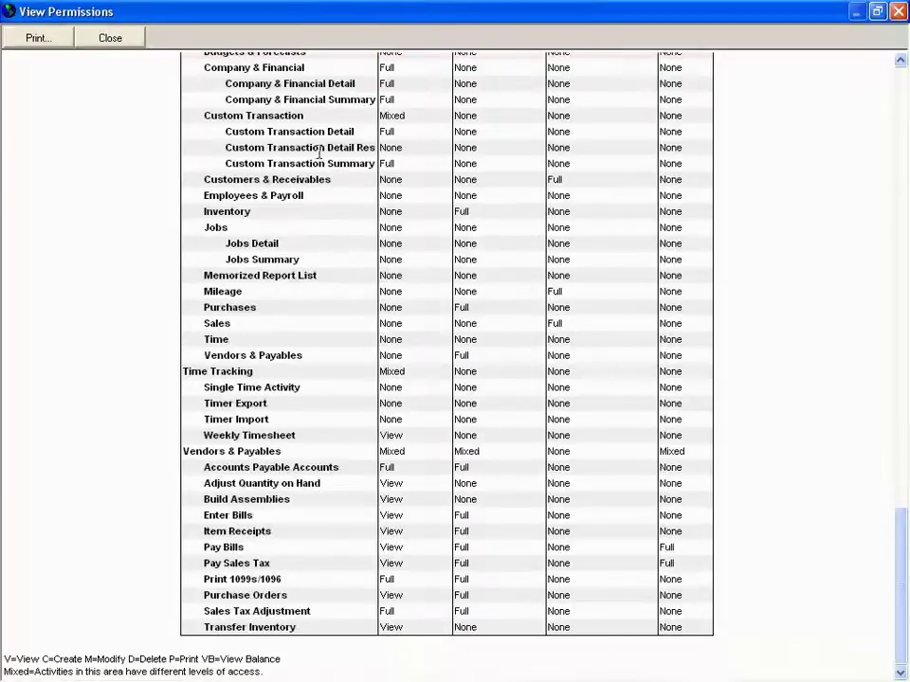
Close the permissions report, the View Permissions options and the Users and Roles window
click(113, 38)
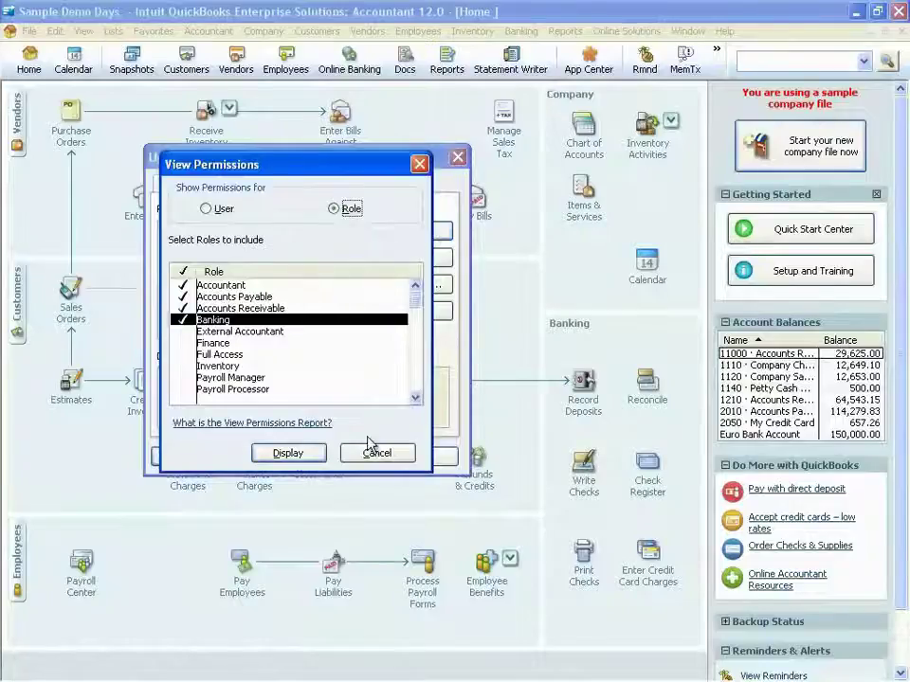
click(396, 456)
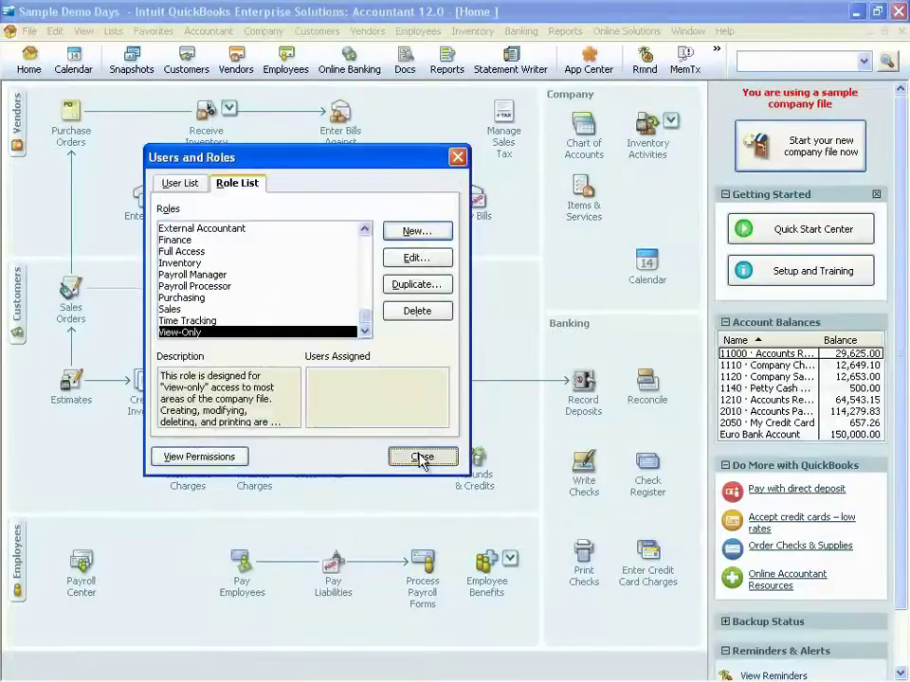
click(420, 458)
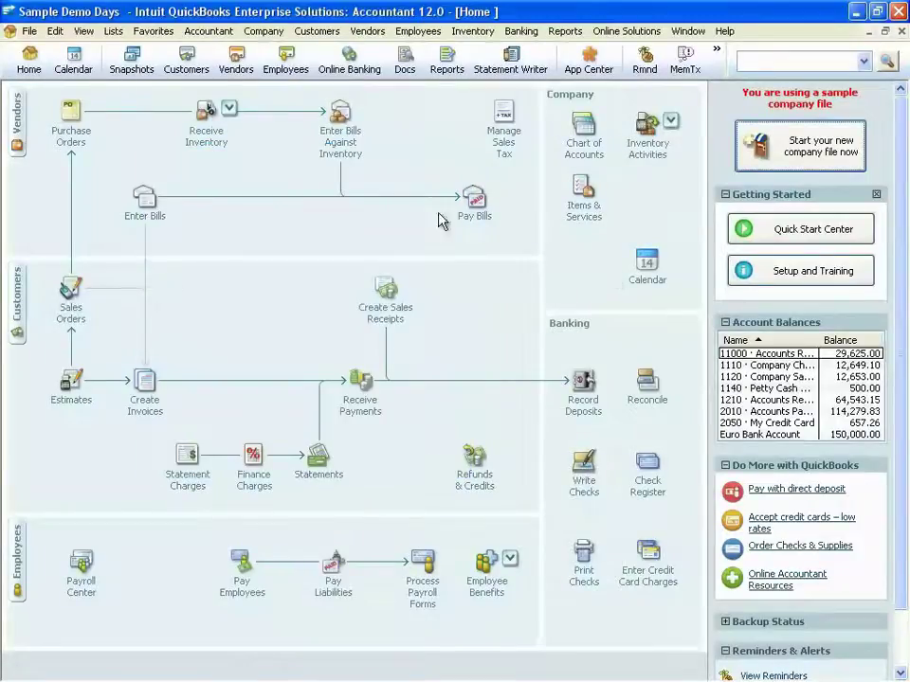
Review and confirm the 11/30/2015 closing date and its password in Accounting preferences
click(264, 31)
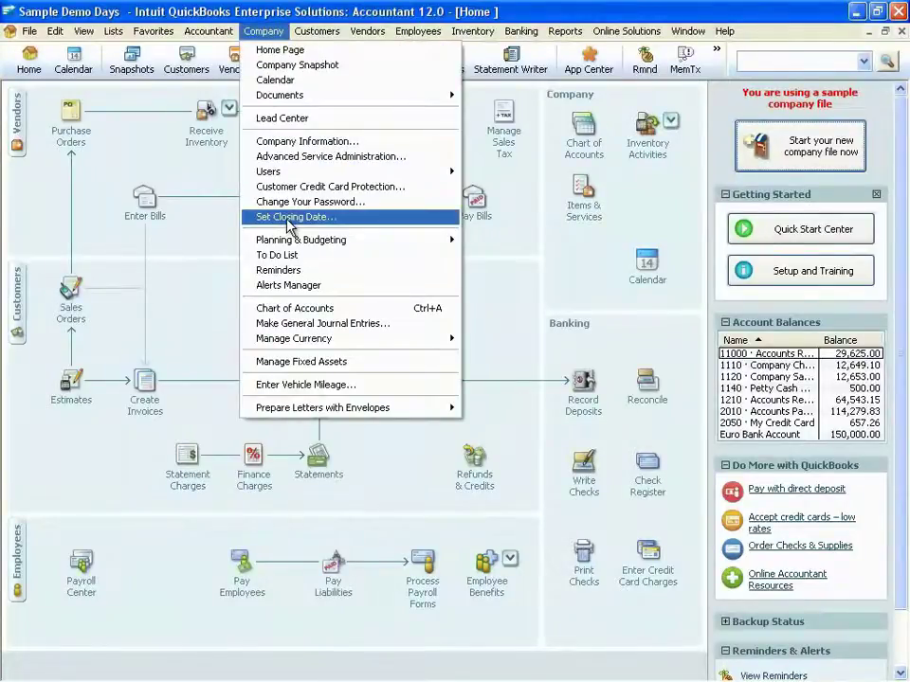
click(290, 220)
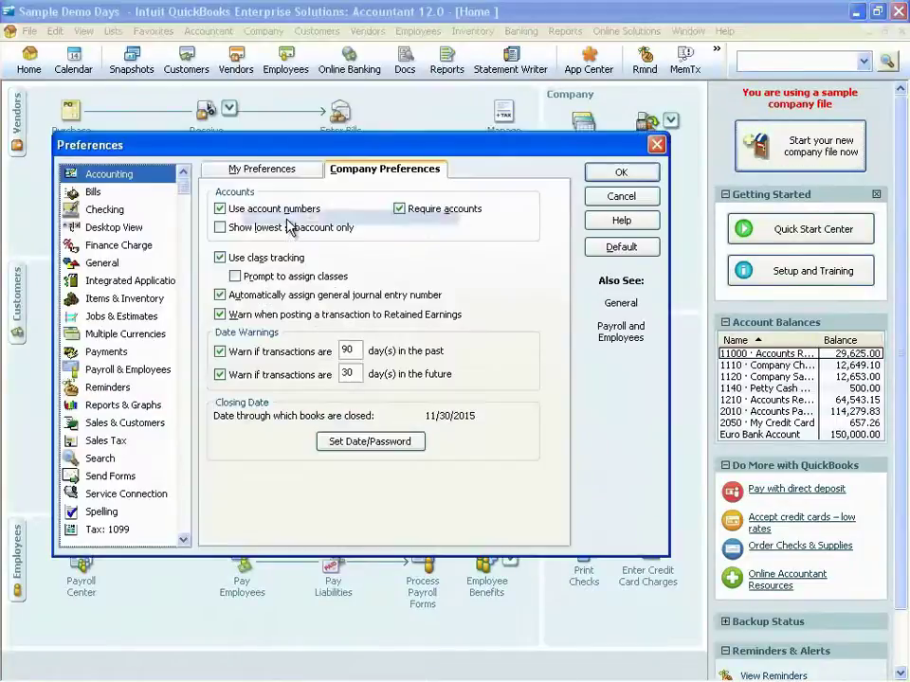
click(358, 446)
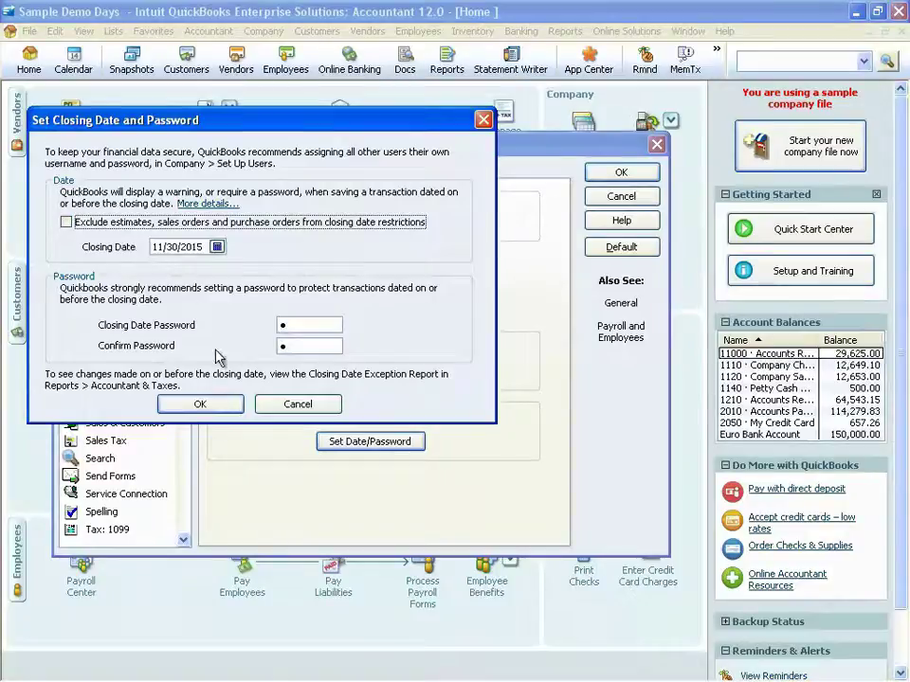
click(233, 405)
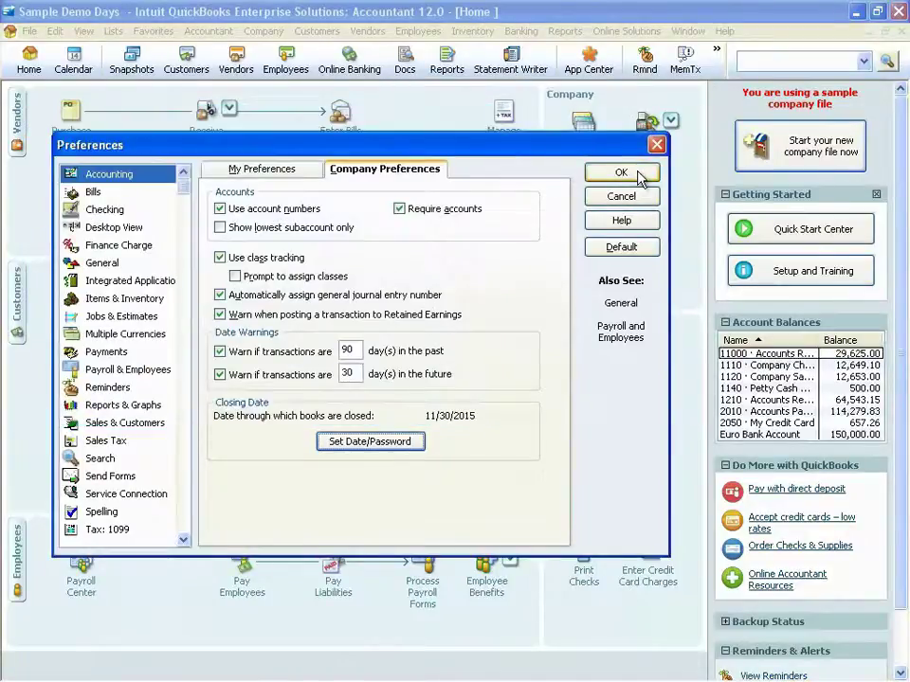
click(620, 172)
Run the Closing Date Exception Report from Accountant & Taxes, scroll through it, and close it
click(565, 31)
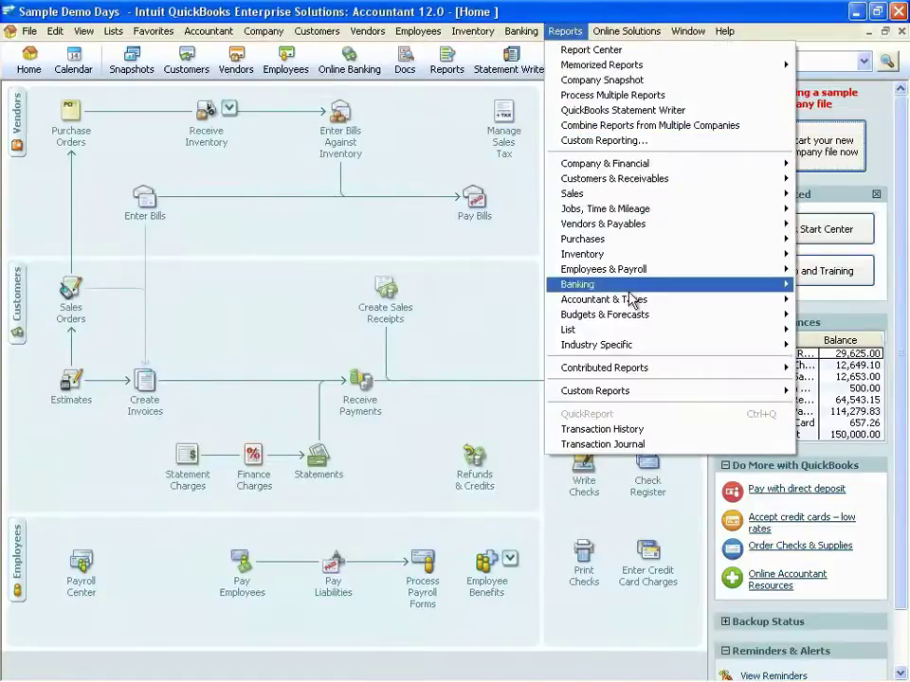
mouse_move(624, 301)
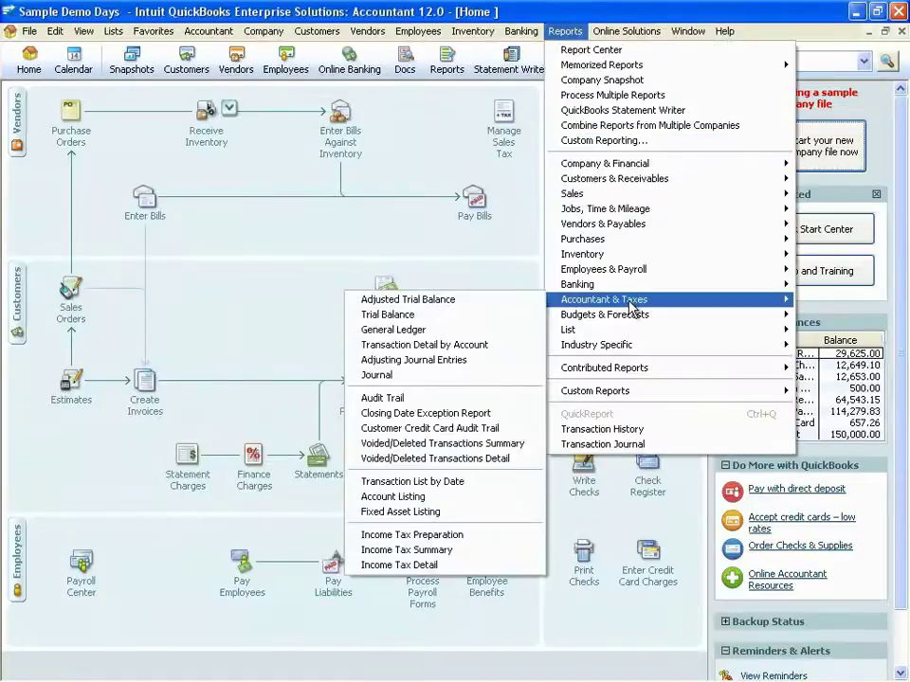
click(438, 413)
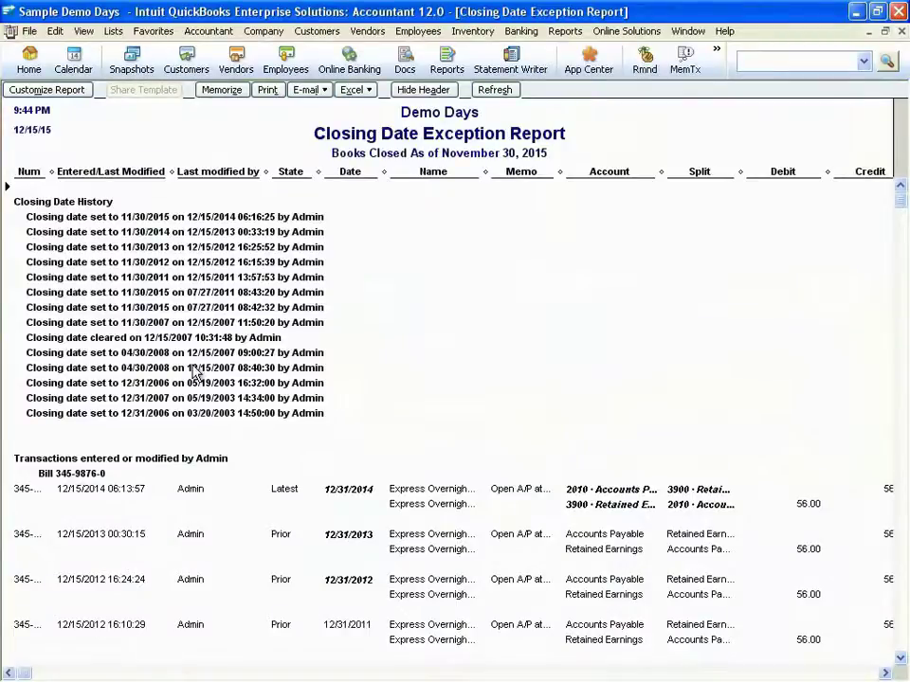
scroll(196, 371, down, 2)
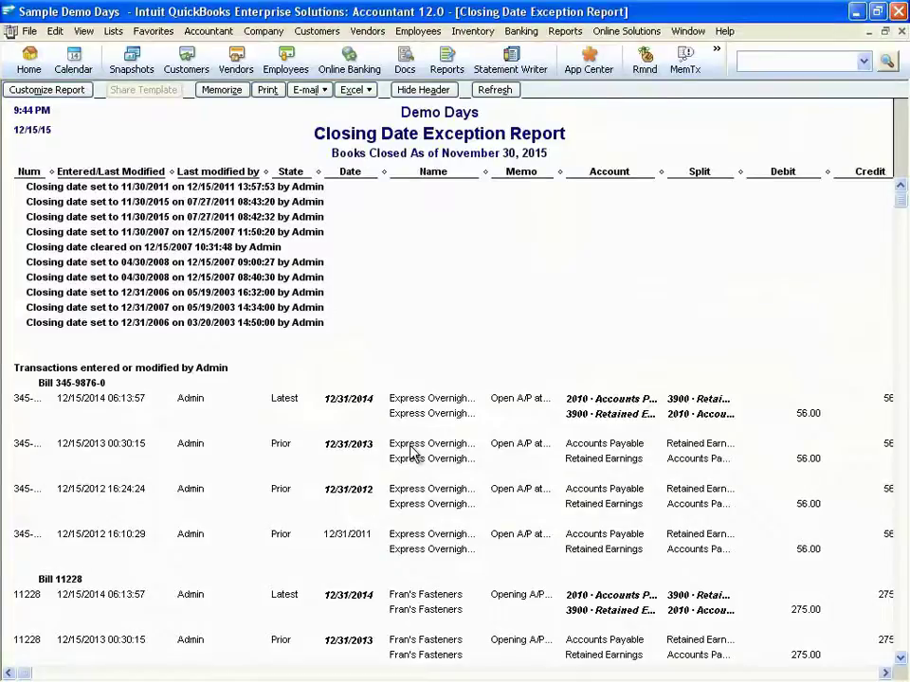
click(900, 33)
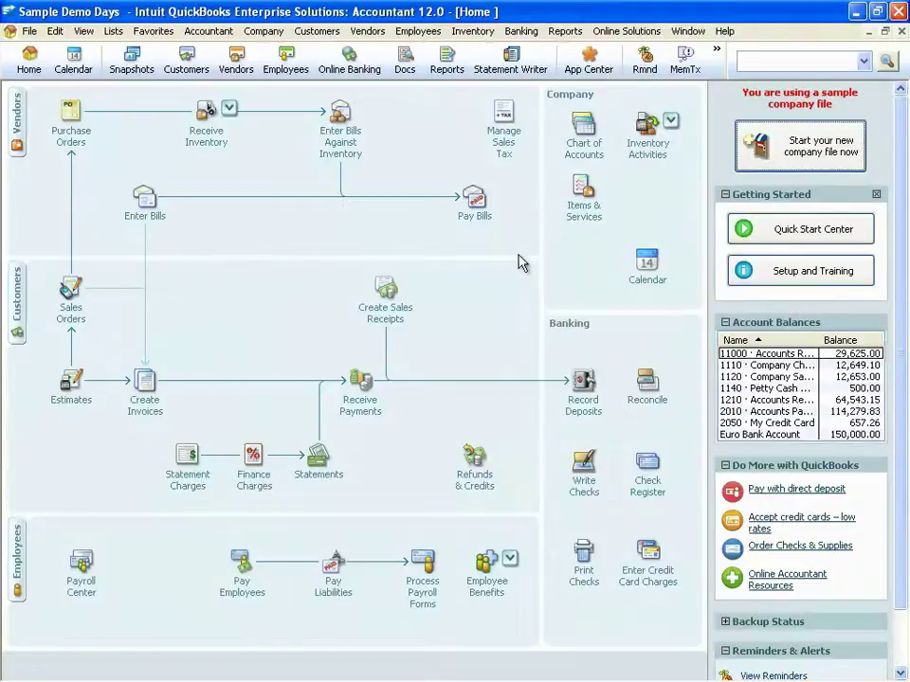
Run the Audit Trail report, open its first entry's Express Overnight Shipping bill, then close the bill
click(560, 34)
mouse_move(574, 303)
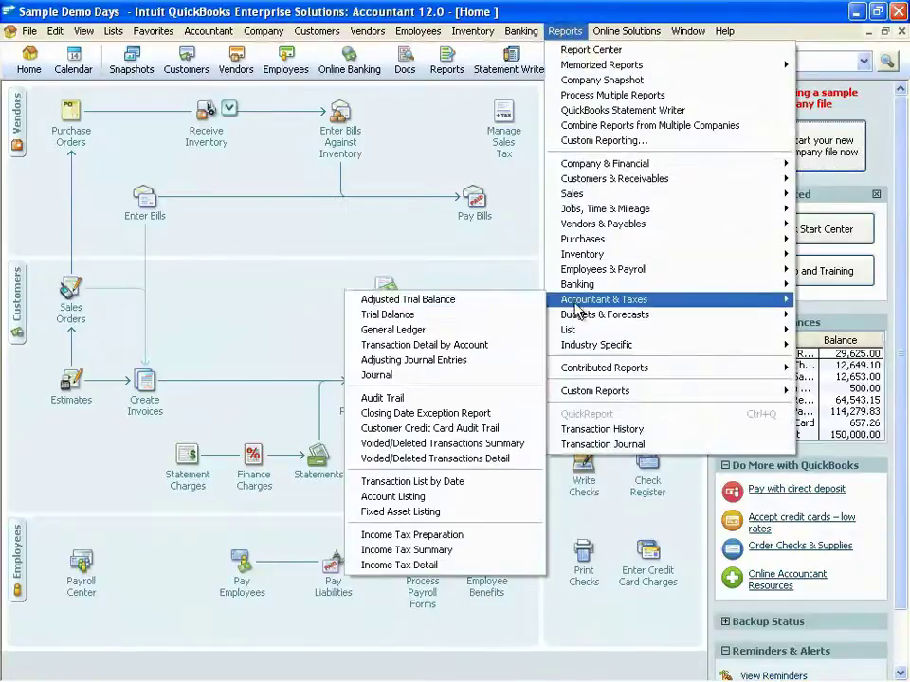
click(449, 406)
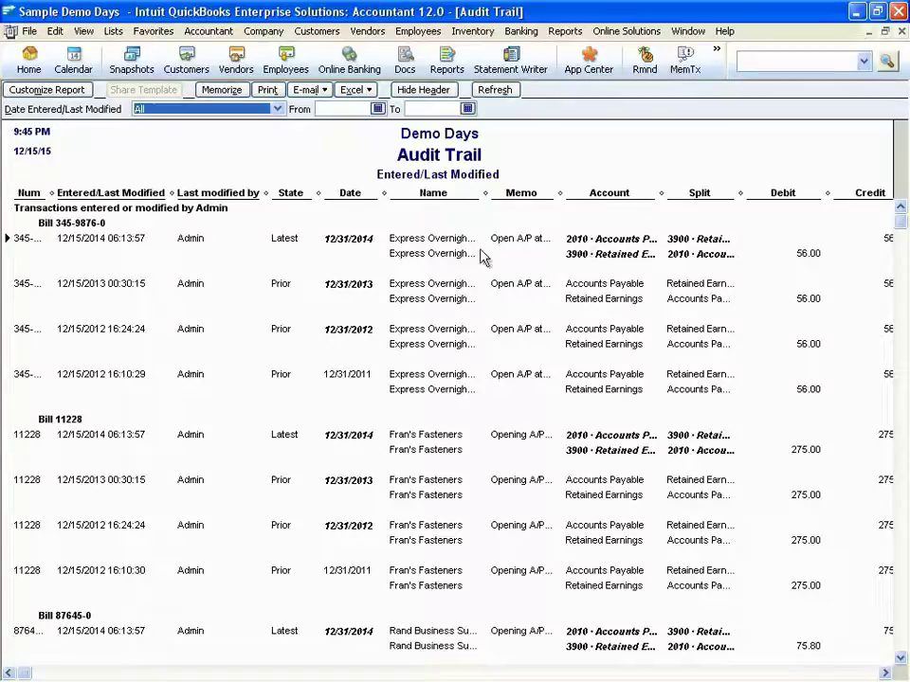
click(454, 242)
double_click(454, 243)
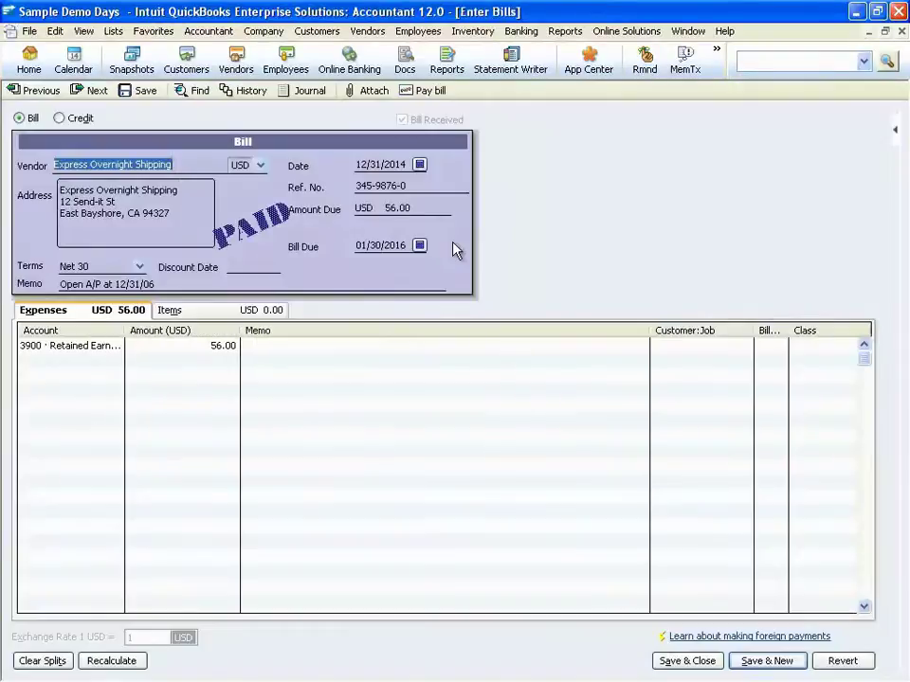
click(902, 31)
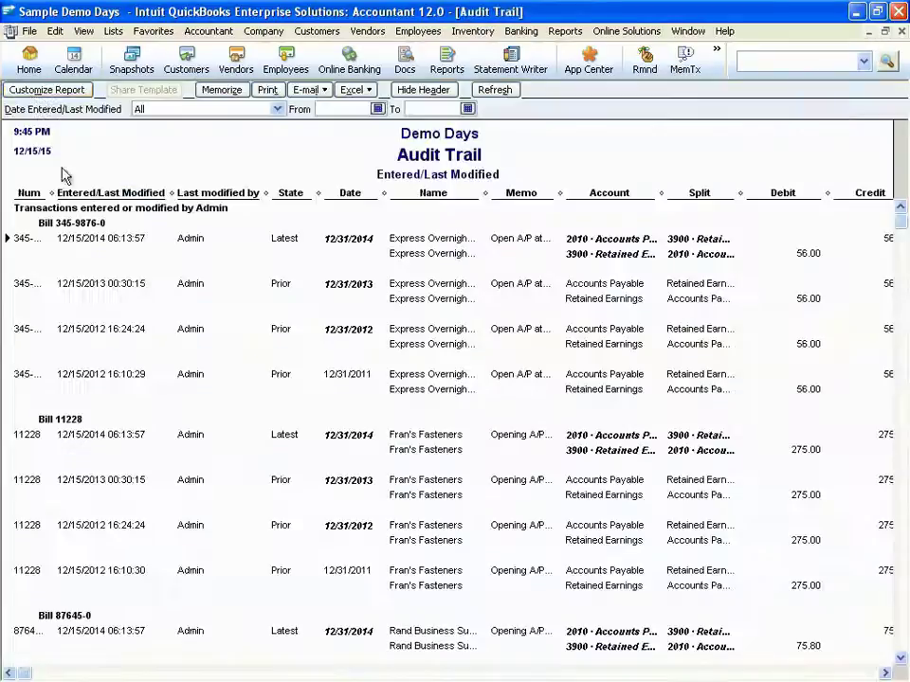
Filter the Audit Trail report to TransactionType Invoice, then close the report
click(41, 90)
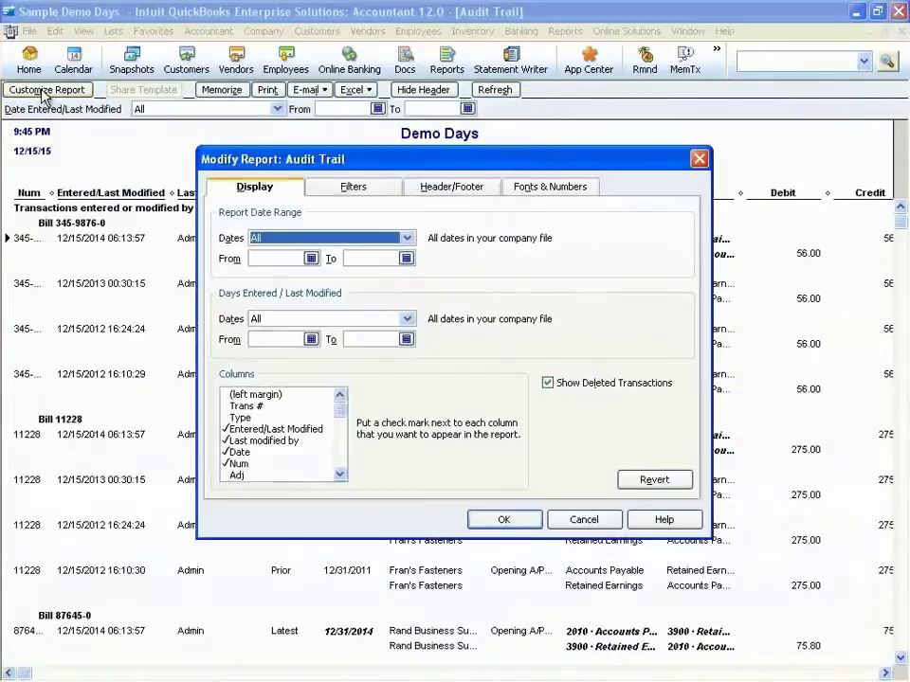
click(350, 190)
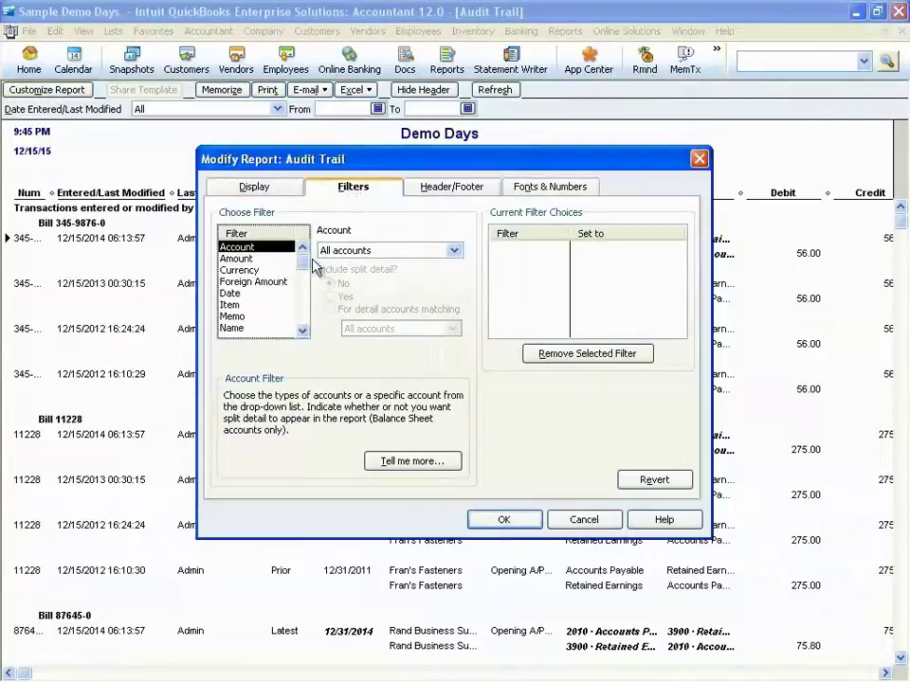
click(232, 294)
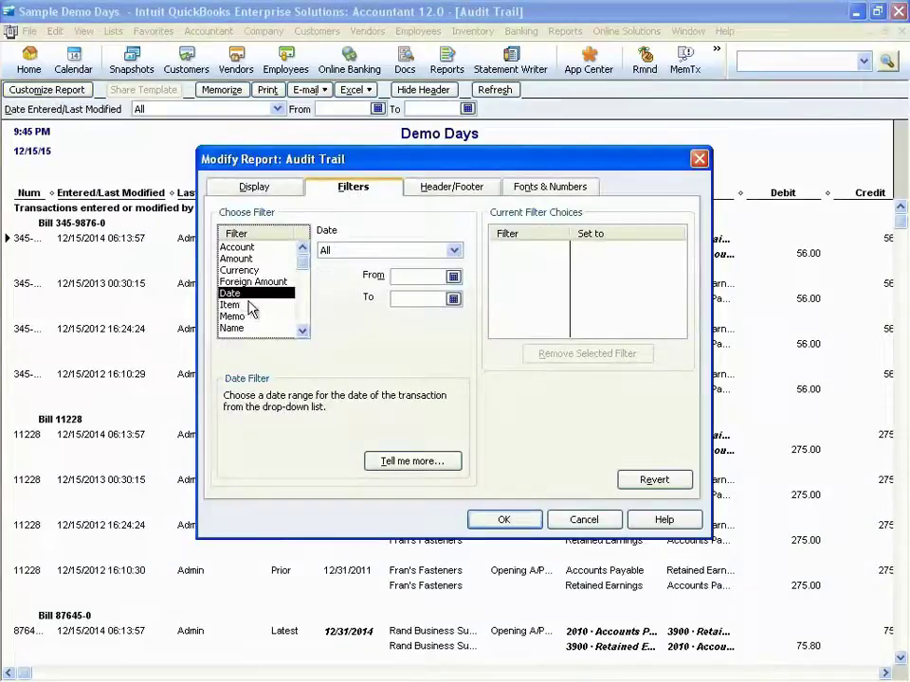
click(302, 332)
click(301, 332)
click(301, 332)
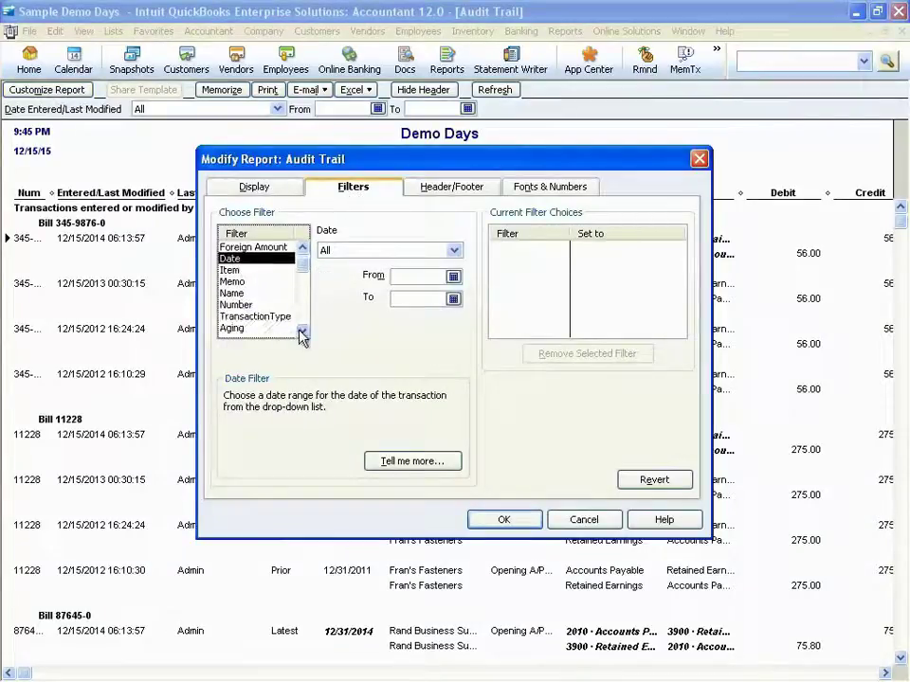
click(276, 317)
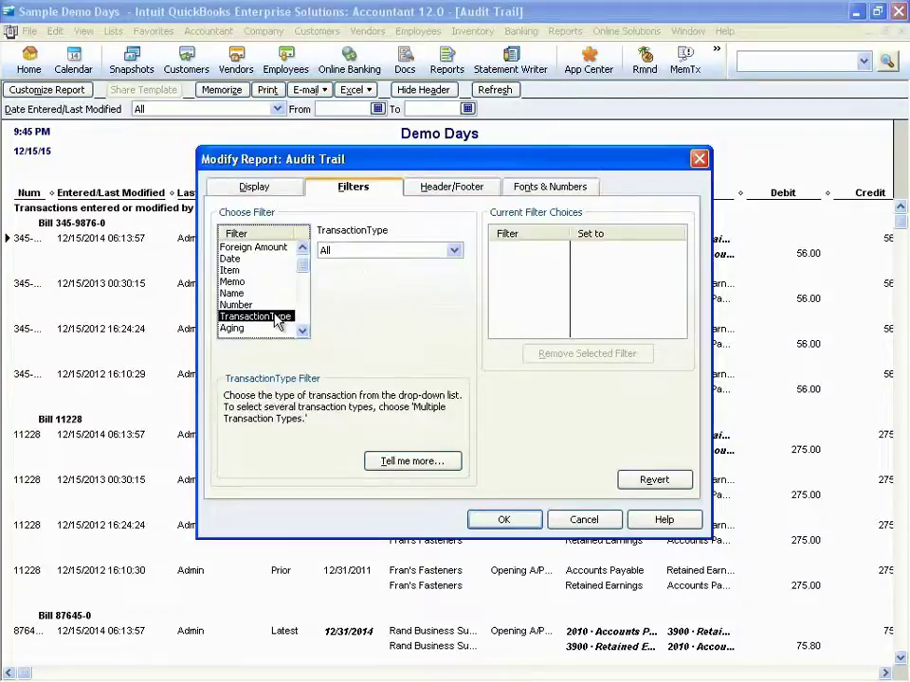
click(453, 250)
click(353, 325)
click(502, 521)
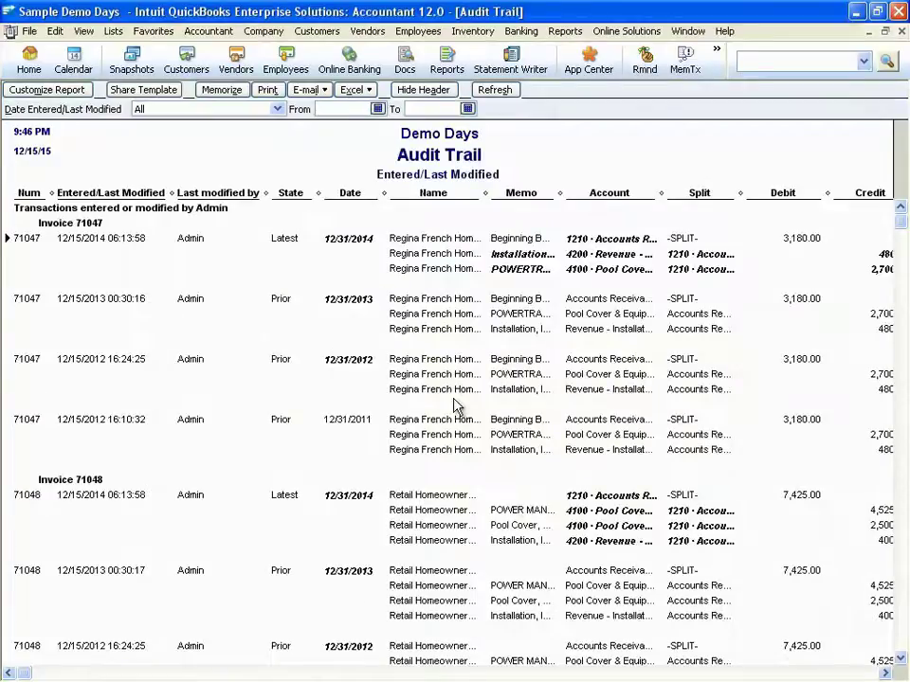
click(901, 34)
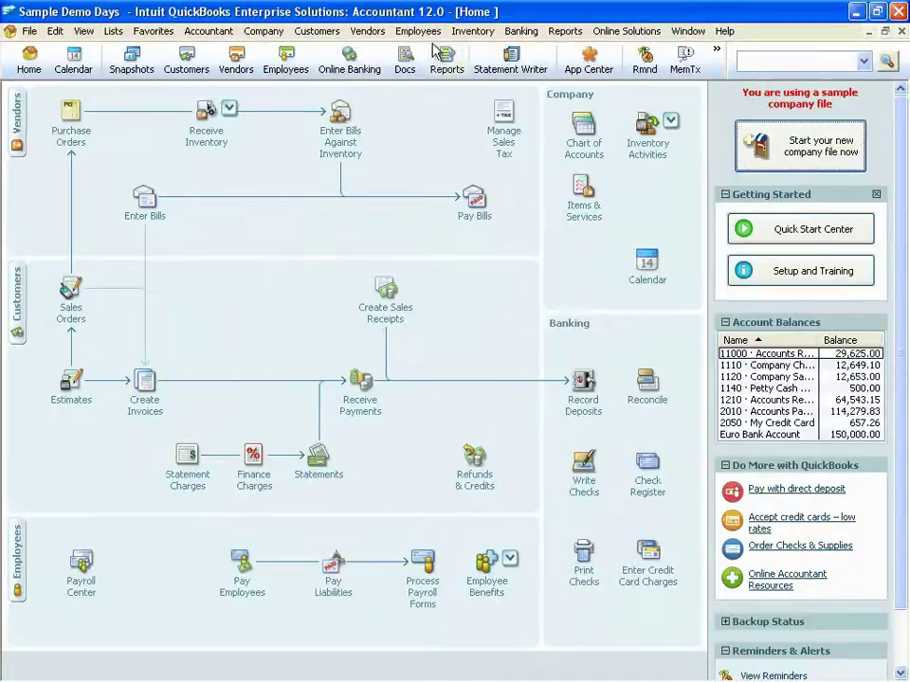
click(428, 33)
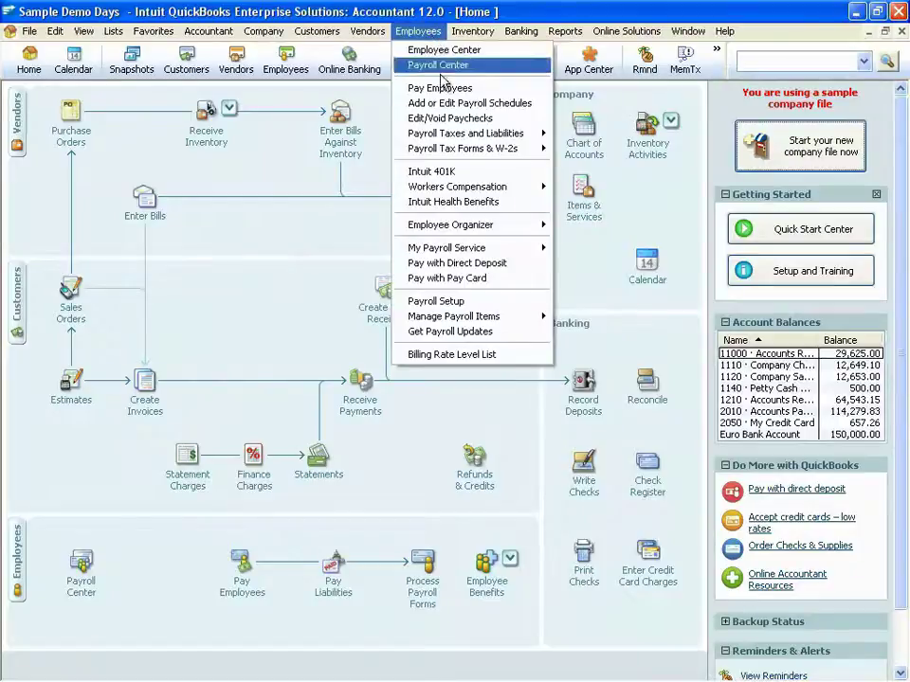
mouse_move(474, 224)
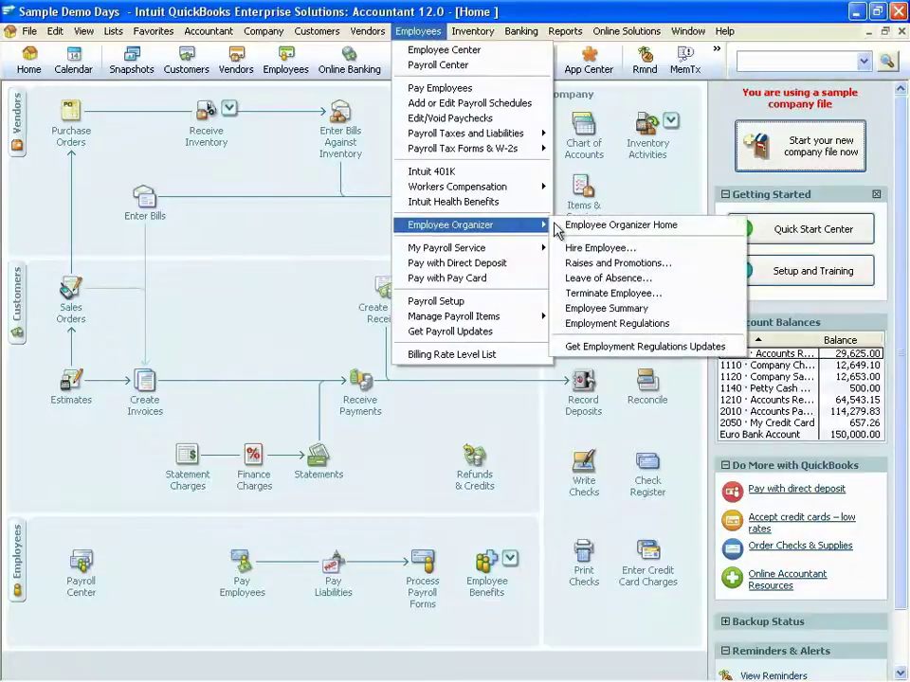
click(622, 226)
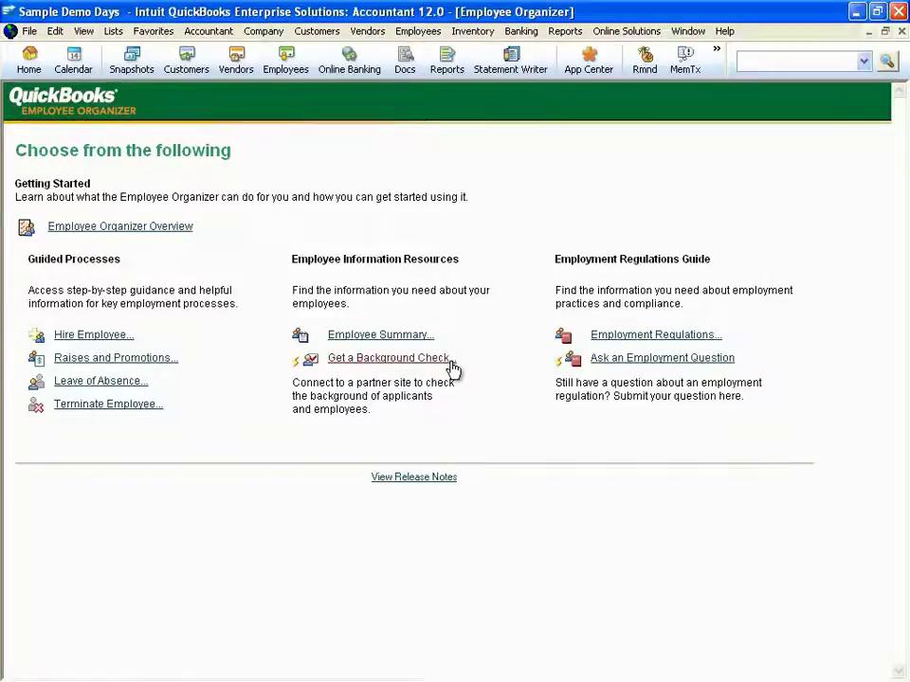
click(728, 341)
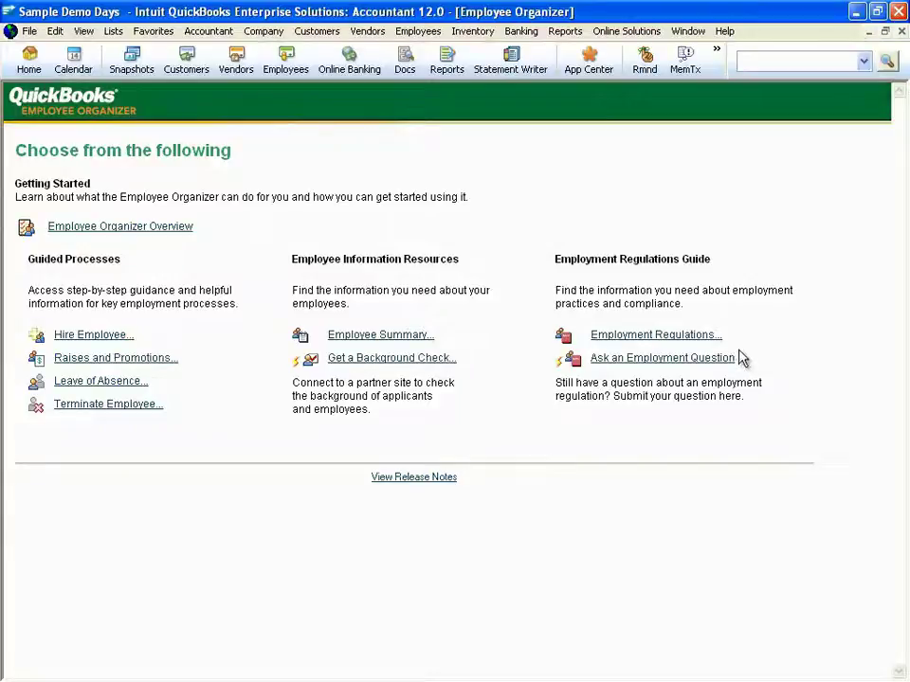
click(901, 33)
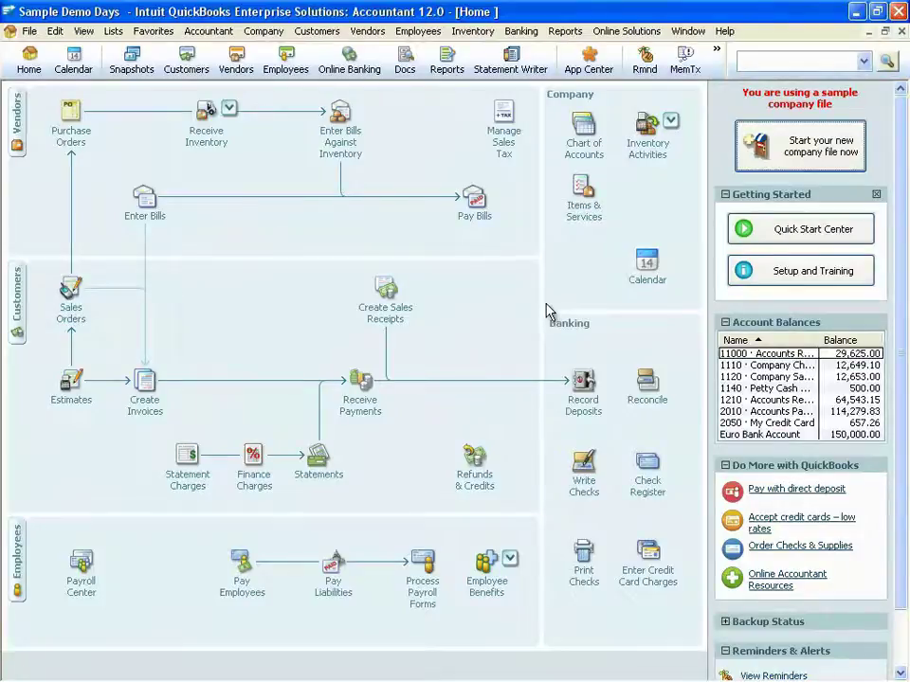
Switch from QuickBooks to Firefox's Intuit QuickBooks Enterprise Solutions page
click(19, 669)
click(322, 669)
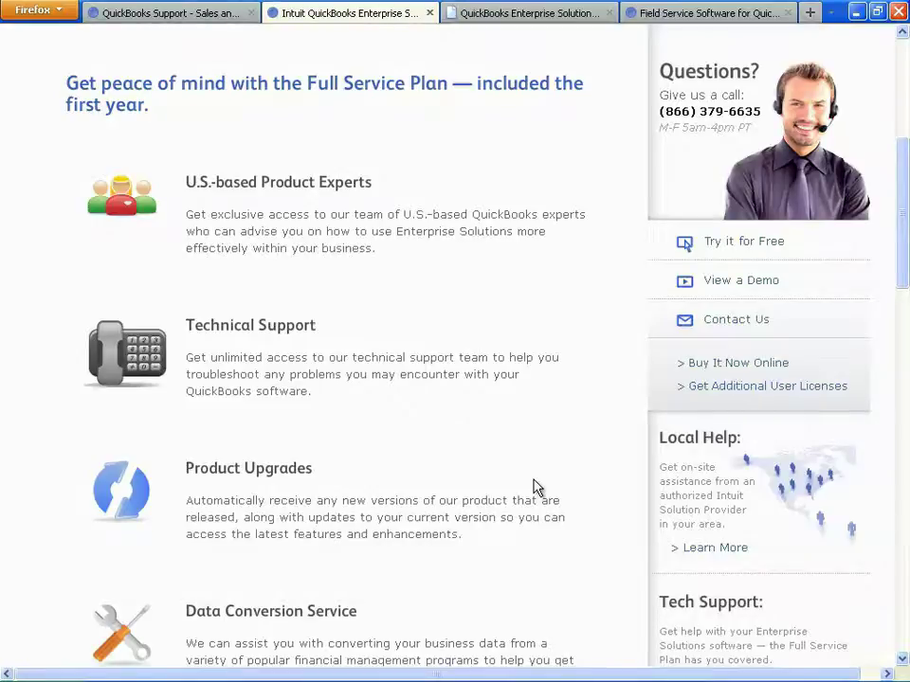
Scroll the Full Service Plan benefits to the footer, then show the QuickBooks Enterprise Solutions EDI page
scroll(533, 486, down, 5)
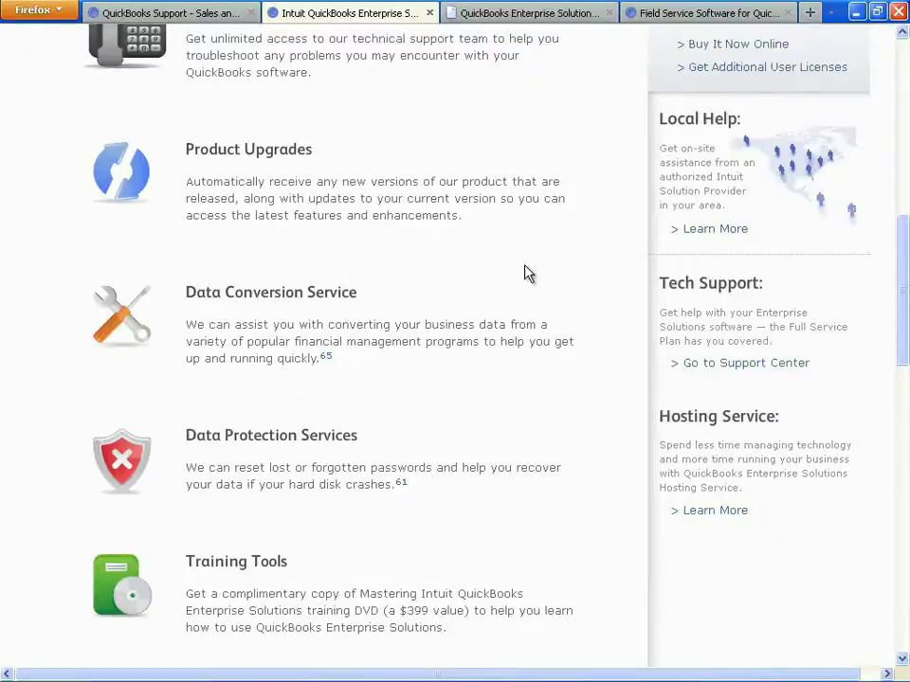
drag(901, 256, 898, 535)
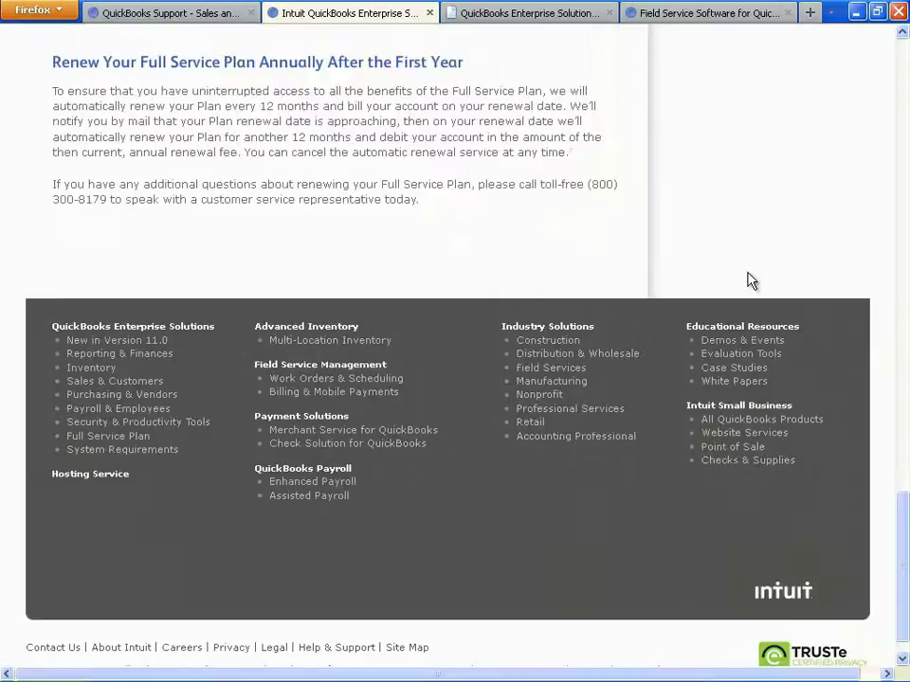
click(549, 16)
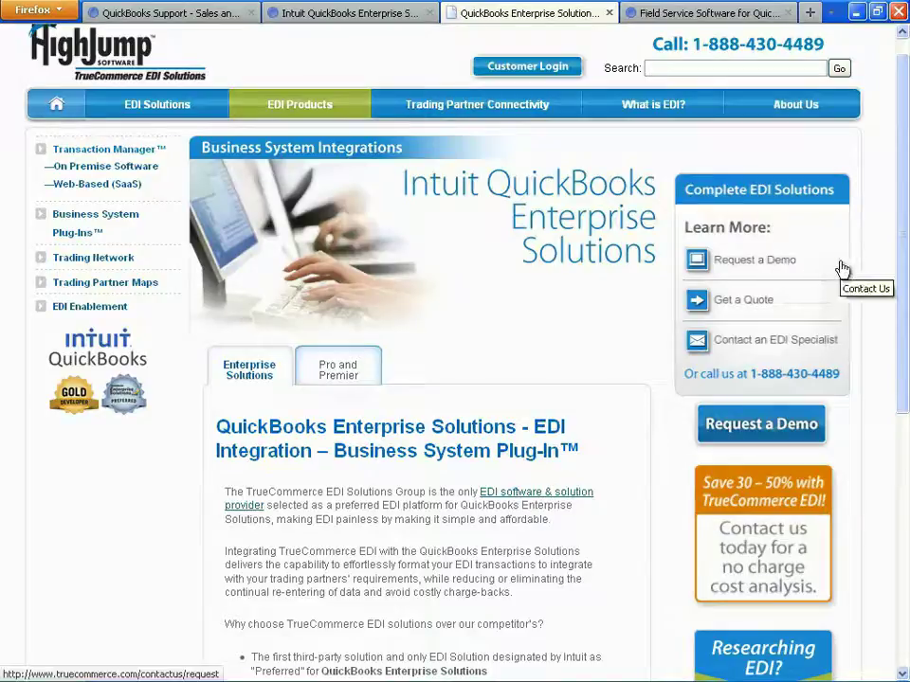
Bring up the Field Service Software page for Intuit Field Service Management ES
click(741, 19)
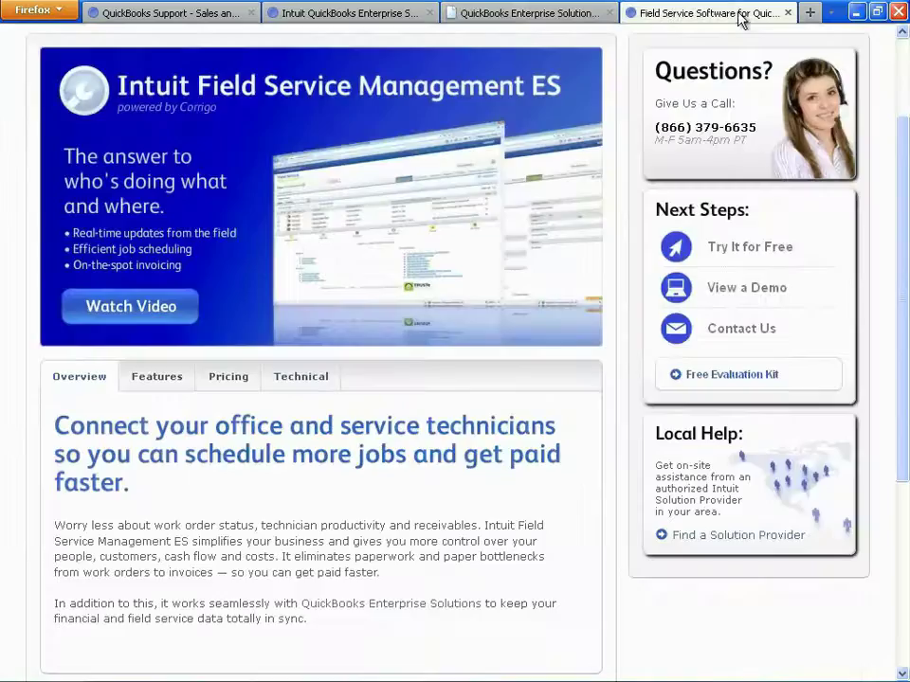